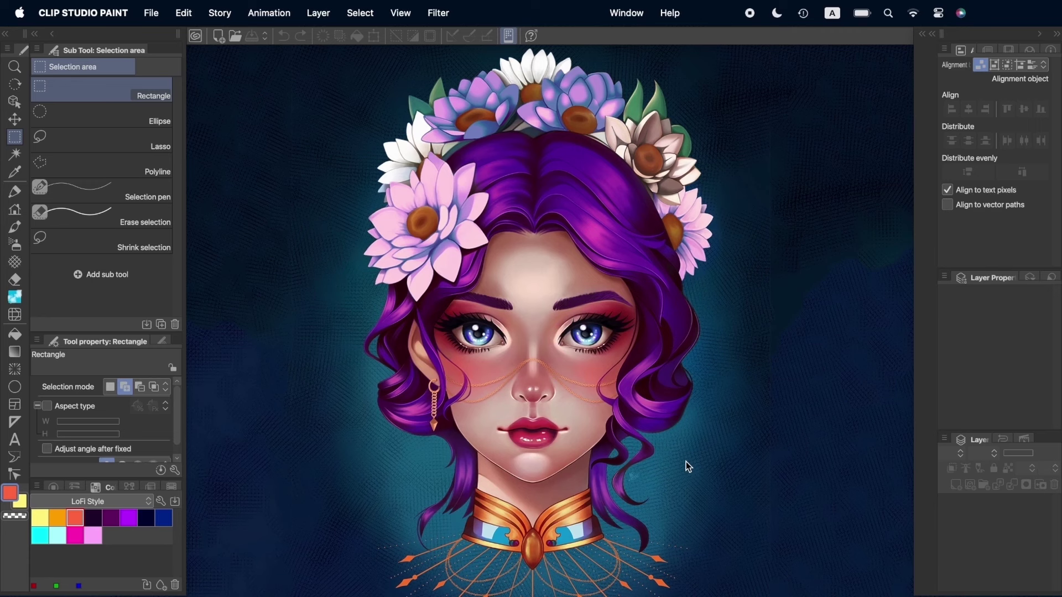
# Step: Create a new A4 canvas and stamp a pink (F59BF0) dot with the Fill-in-mono pen
pyautogui.press('super+n')
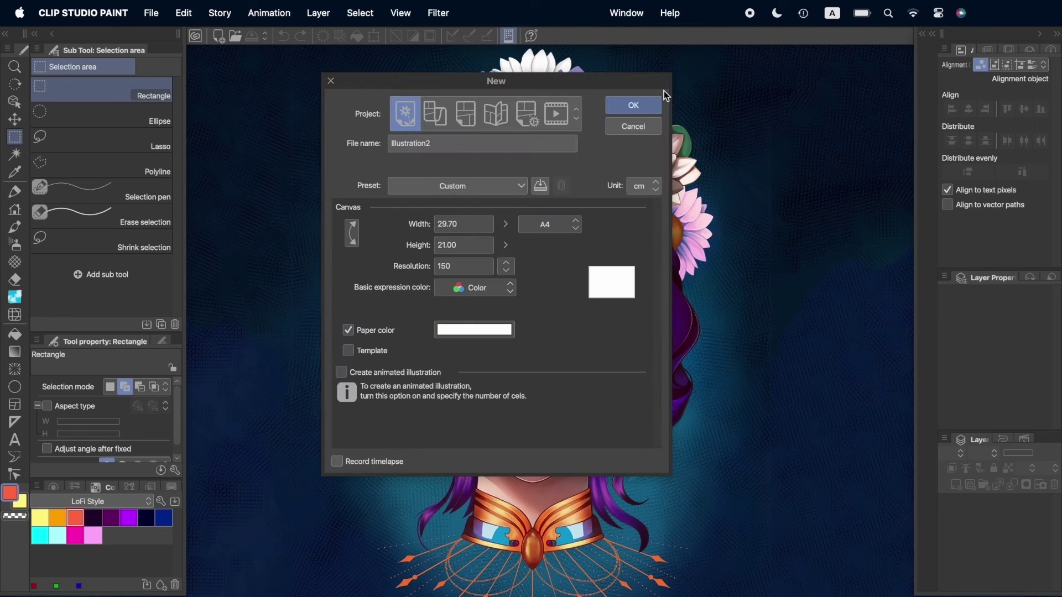
pyautogui.click(653, 104)
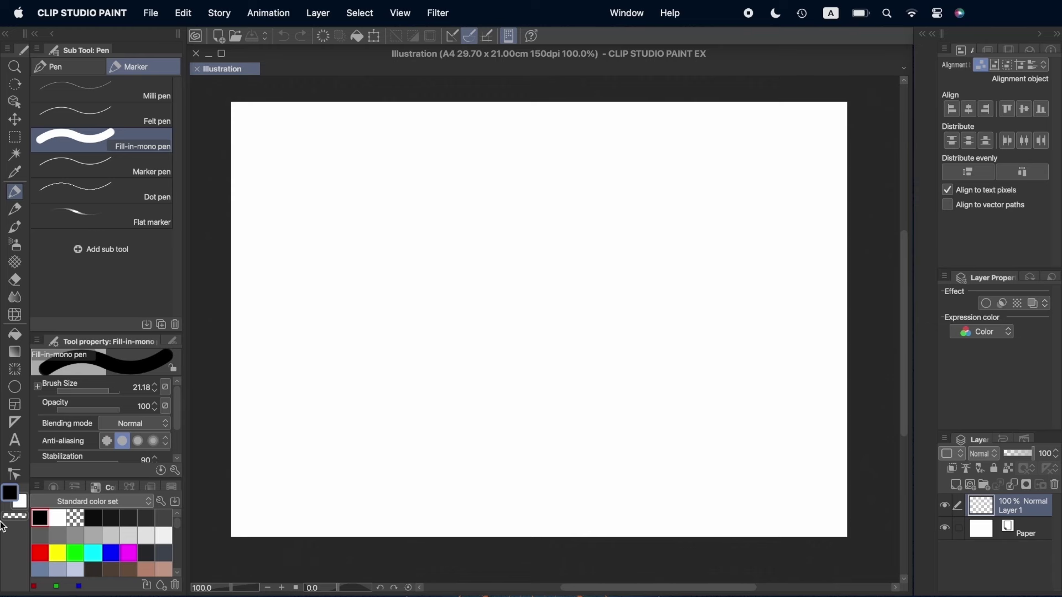
pyautogui.click(14, 489)
pyautogui.doubleClick(607, 453)
pyautogui.write('00FFB4')
pyautogui.press('Return')
pyautogui.doubleClick(607, 452)
pyautogui.write('F59BF0')
pyautogui.press('Return')
pyautogui.press('Return')
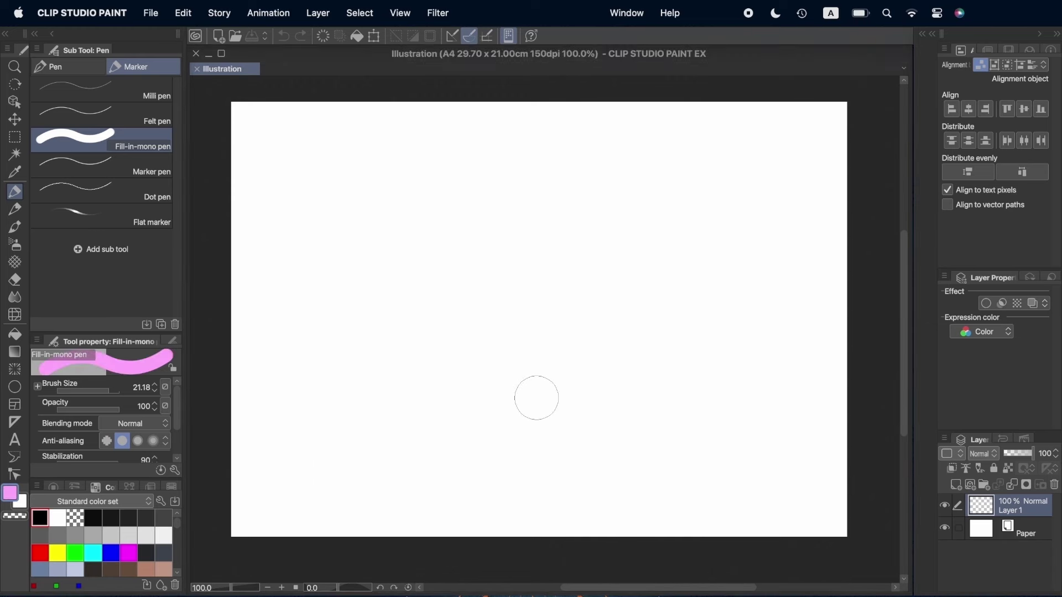
pyautogui.click(292, 162)
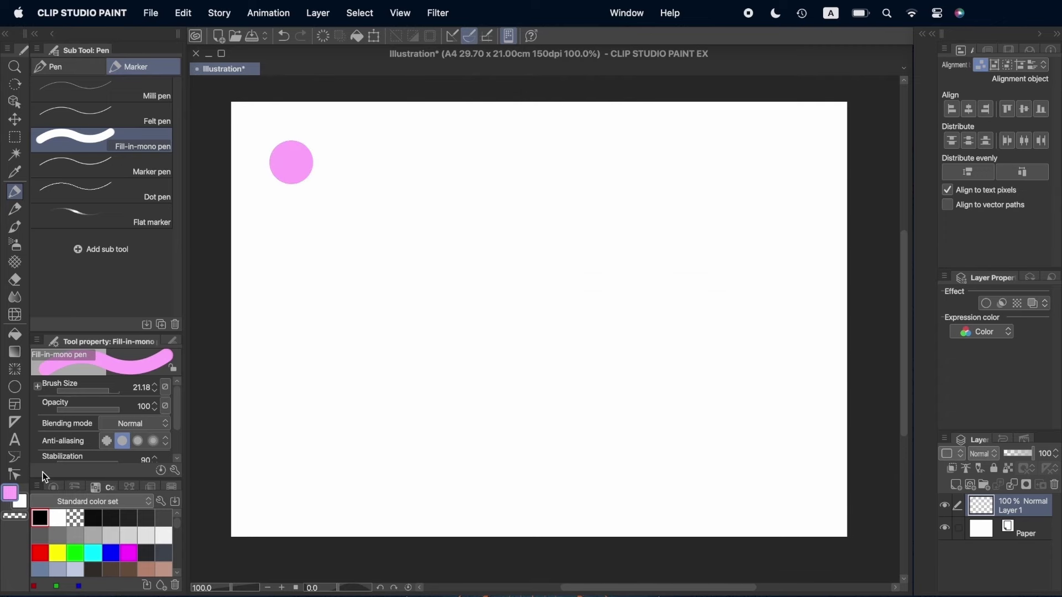
# Step: Add a hot pink (FF00B4) dot and a pale cyan (AFFFFA) dot to the row
pyautogui.click(11, 494)
pyautogui.doubleClick(603, 453)
pyautogui.write('FF00B4')
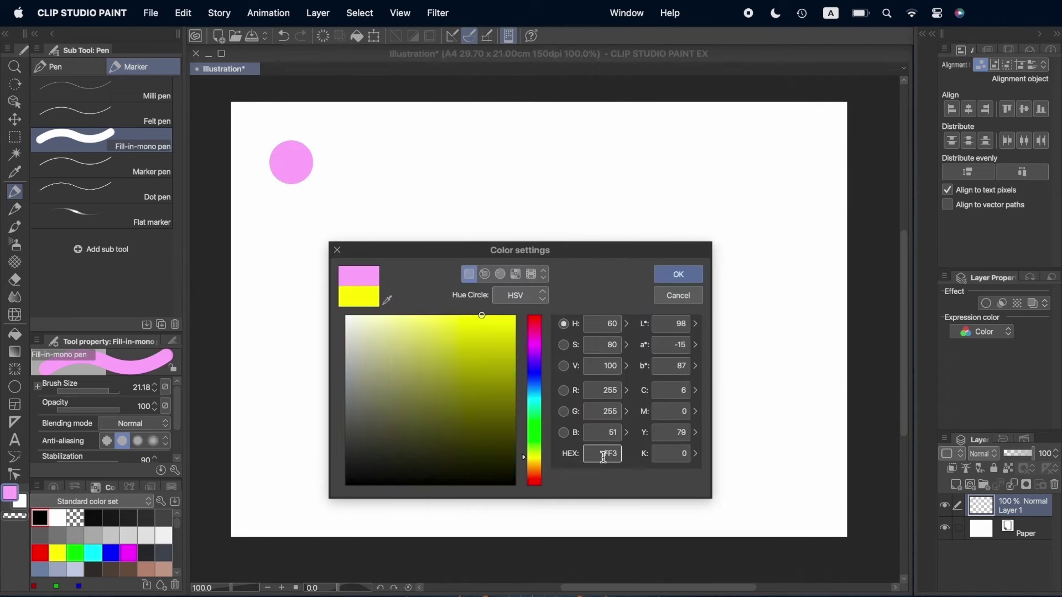
pyautogui.press('Return')
pyautogui.click(346, 163)
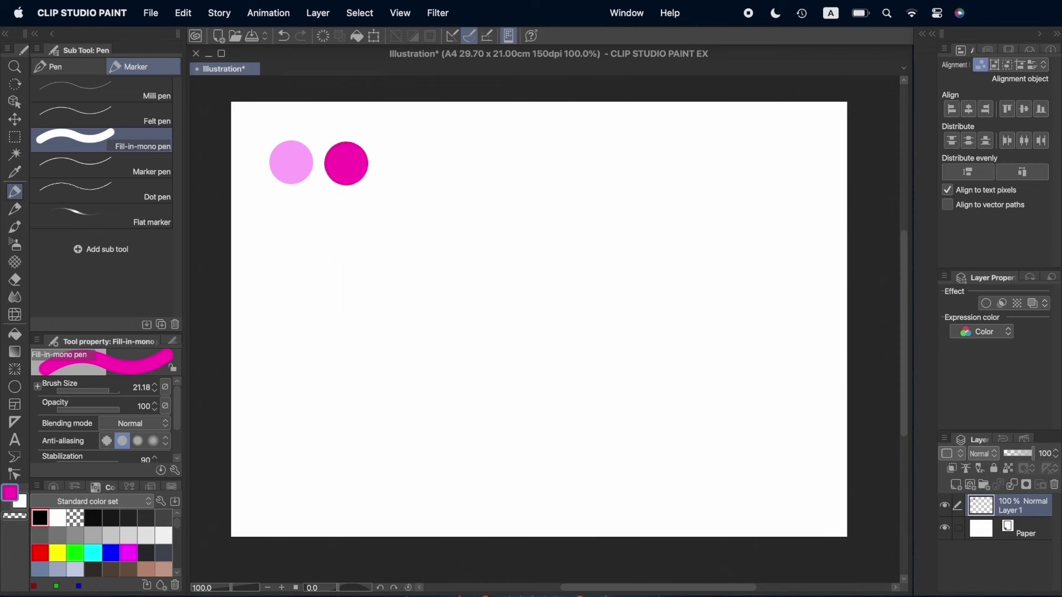
pyautogui.click(11, 493)
pyautogui.doubleClick(607, 457)
pyautogui.write('AFFFFA')
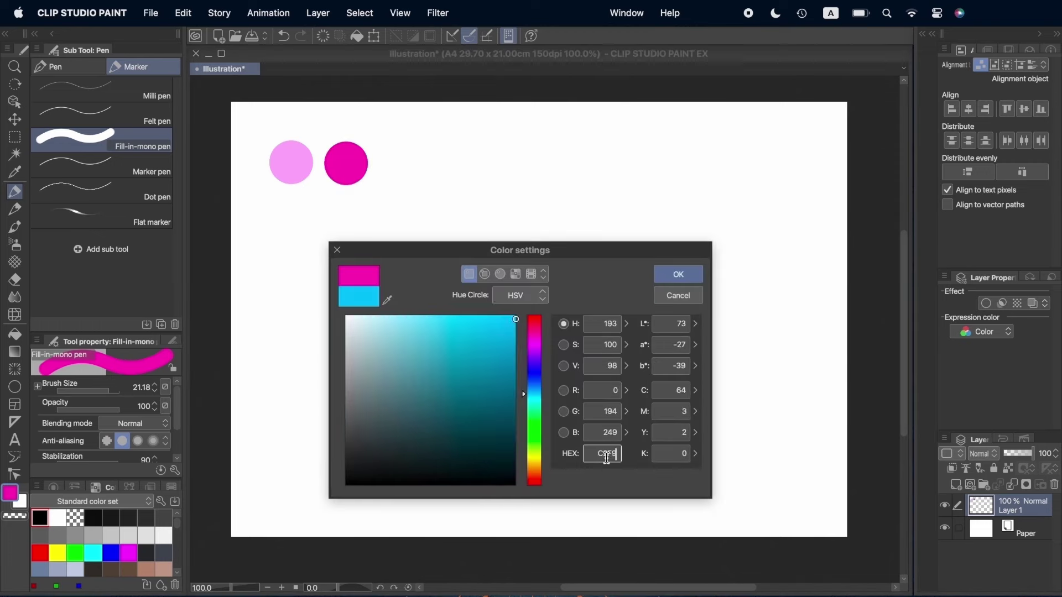
pyautogui.press('Return')
pyautogui.click(402, 164)
# Step: Stamp a bright cyan (00FFFF) dot, then set the drawing colour to navy 002080
pyautogui.click(11, 493)
pyautogui.doubleClick(611, 453)
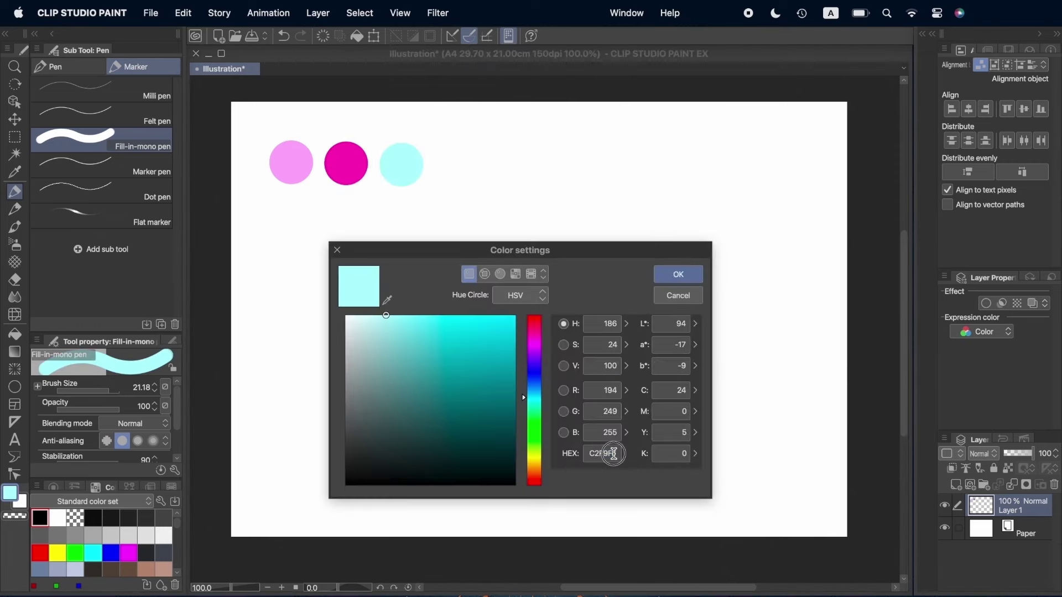
pyautogui.write('00FFFF')
pyautogui.press('Return')
pyautogui.click(454, 164)
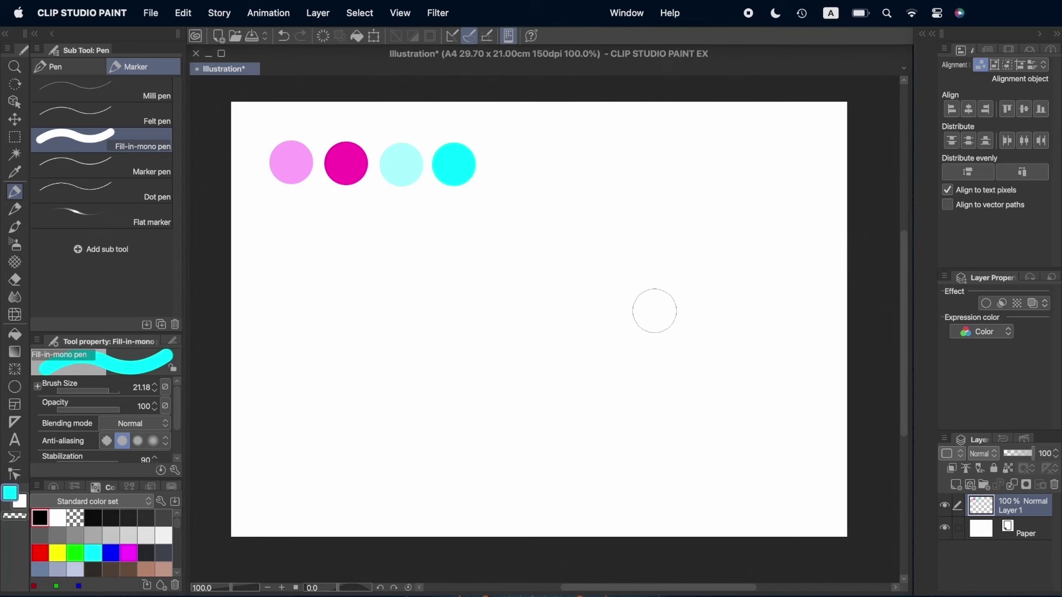
pyautogui.click(11, 493)
pyautogui.doubleClick(602, 453)
pyautogui.write('002080')
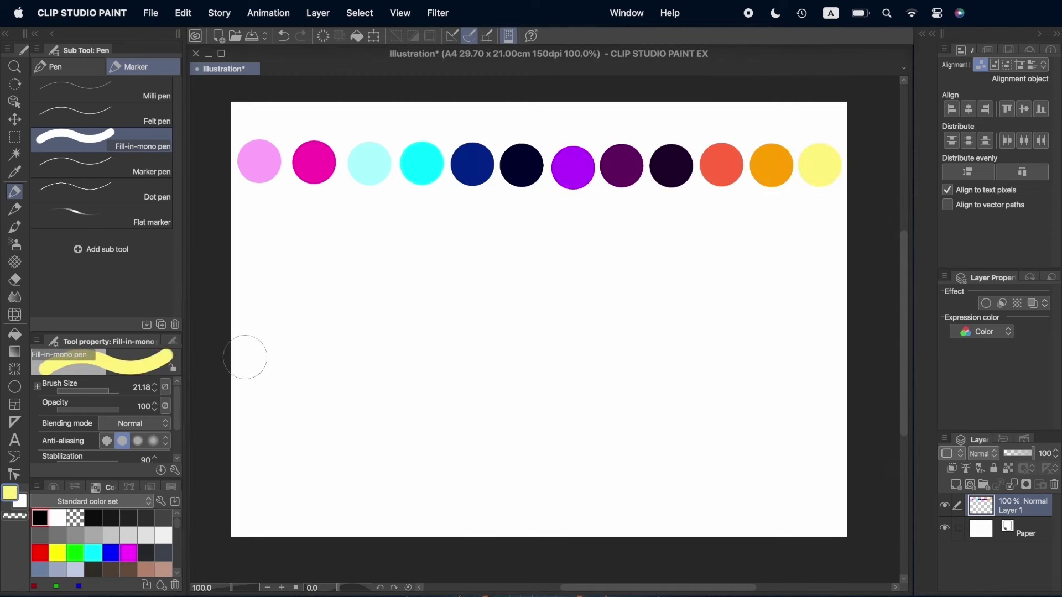
# Step: Create a new empty colour set named LoFi Style
pyautogui.click(161, 500)
pyautogui.click(542, 290)
pyautogui.write('L')
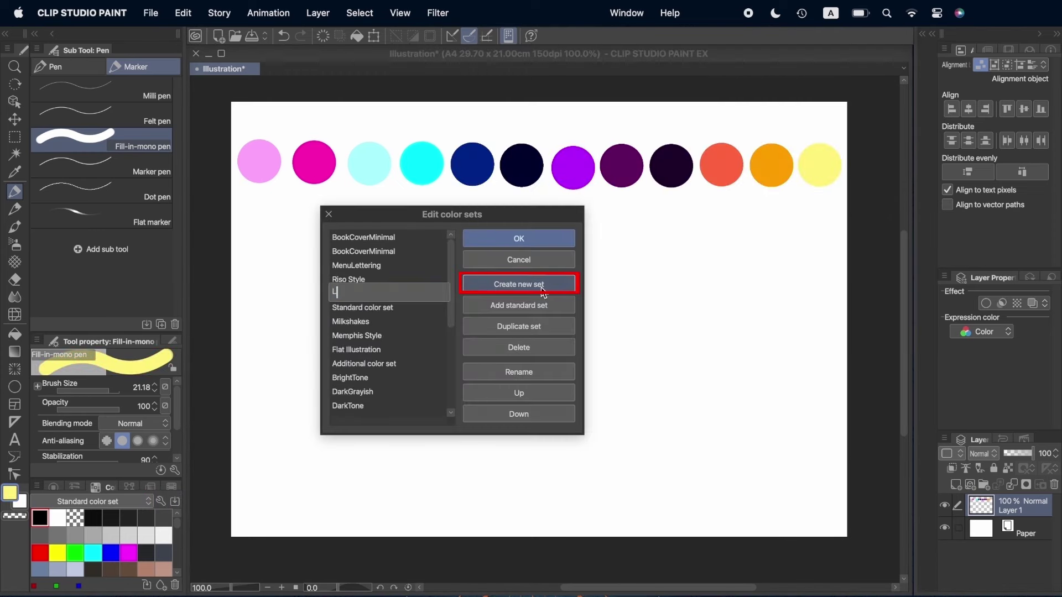
pyautogui.write('oFi S')
pyautogui.click(540, 239)
# Step: Eyedrop the pink, magenta, light cyan, bright cyan and dark blue dots into LoFi Style
pyautogui.press('i')
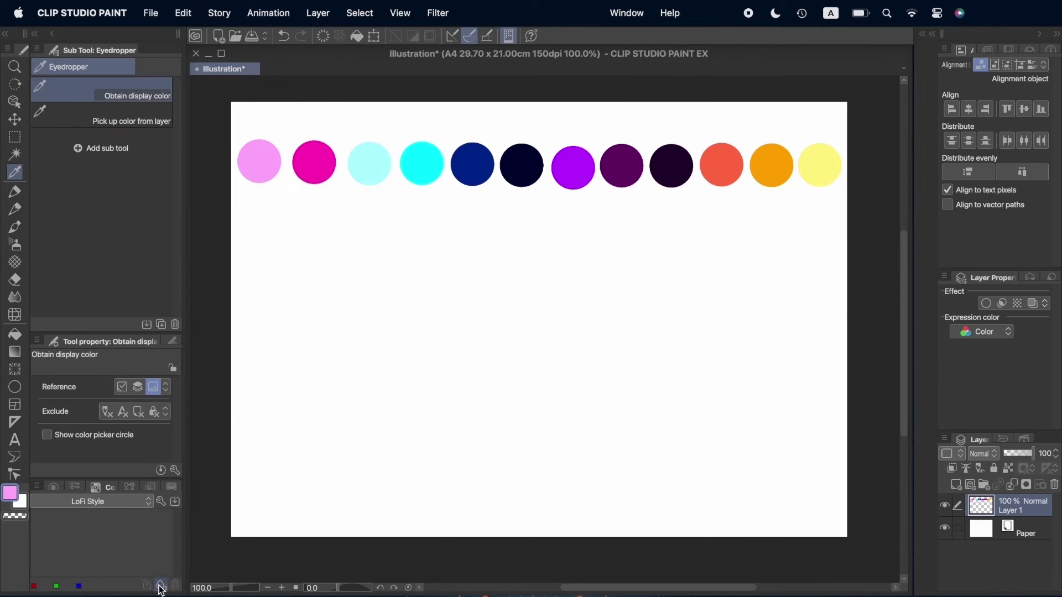
pyautogui.click(280, 167)
pyautogui.click(161, 587)
pyautogui.click(314, 176)
pyautogui.click(161, 586)
pyautogui.click(369, 169)
pyautogui.click(161, 586)
pyautogui.click(422, 162)
pyautogui.click(161, 585)
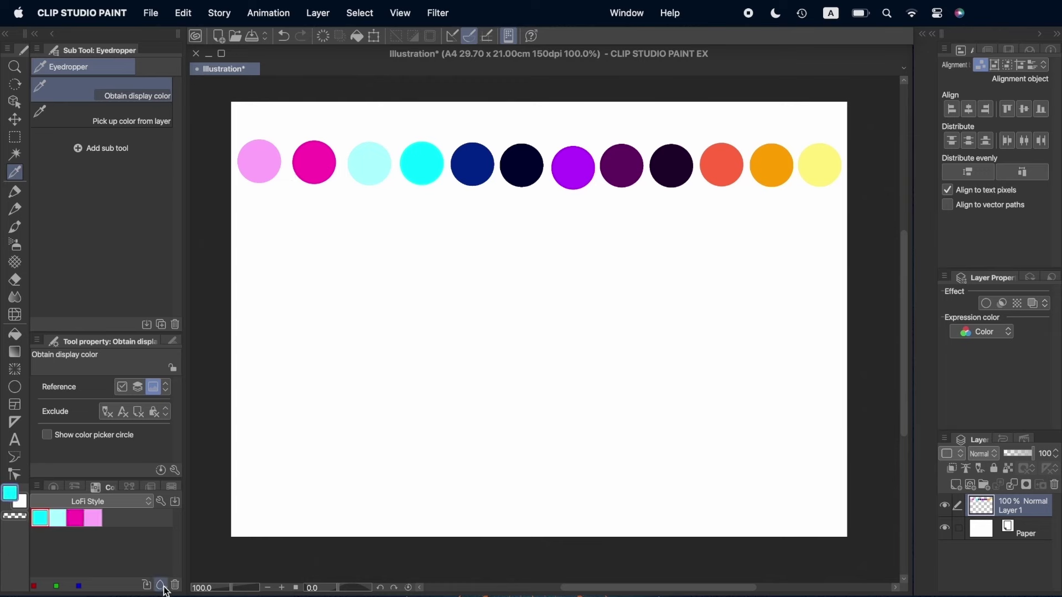
pyautogui.click(473, 164)
pyautogui.click(160, 585)
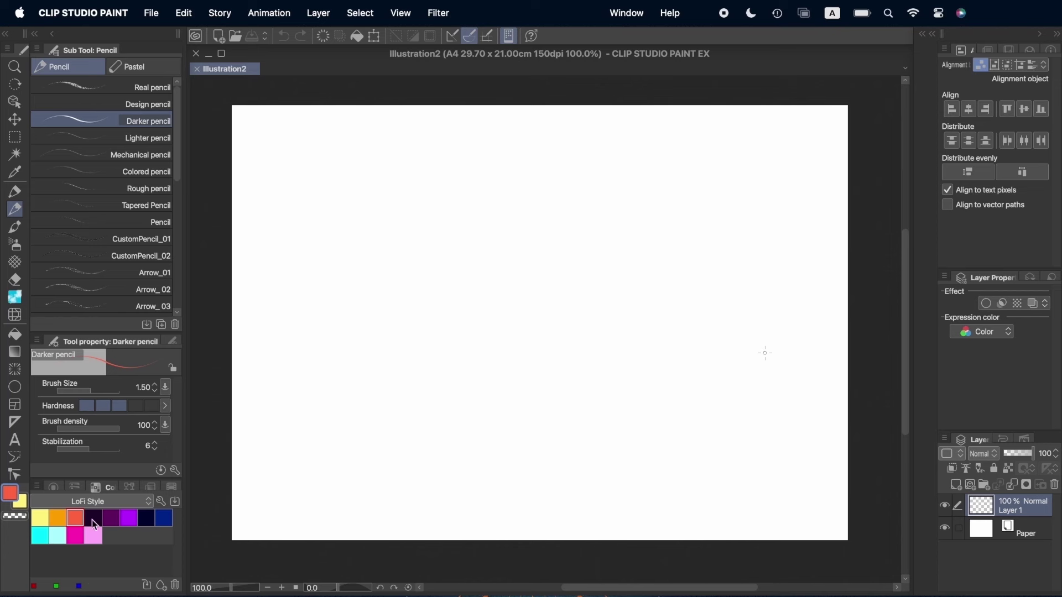
# Step: With a dark LoFi Style swatch, pencil the rectangular frame of the first thumbnail
pyautogui.click(92, 519)
pyautogui.moveTo(286, 147); pyautogui.dragTo(285, 267)
pyautogui.moveTo(285, 182); pyautogui.dragTo(287, 299)
pyautogui.moveTo(471, 141); pyautogui.dragTo(473, 299)
pyautogui.moveTo(470, 183); pyautogui.dragTo(473, 300)
pyautogui.moveTo(286, 139); pyautogui.dragTo(471, 139)
pyautogui.moveTo(324, 319); pyautogui.dragTo(477, 325)
pyautogui.moveTo(288, 321); pyautogui.dragTo(471, 321)
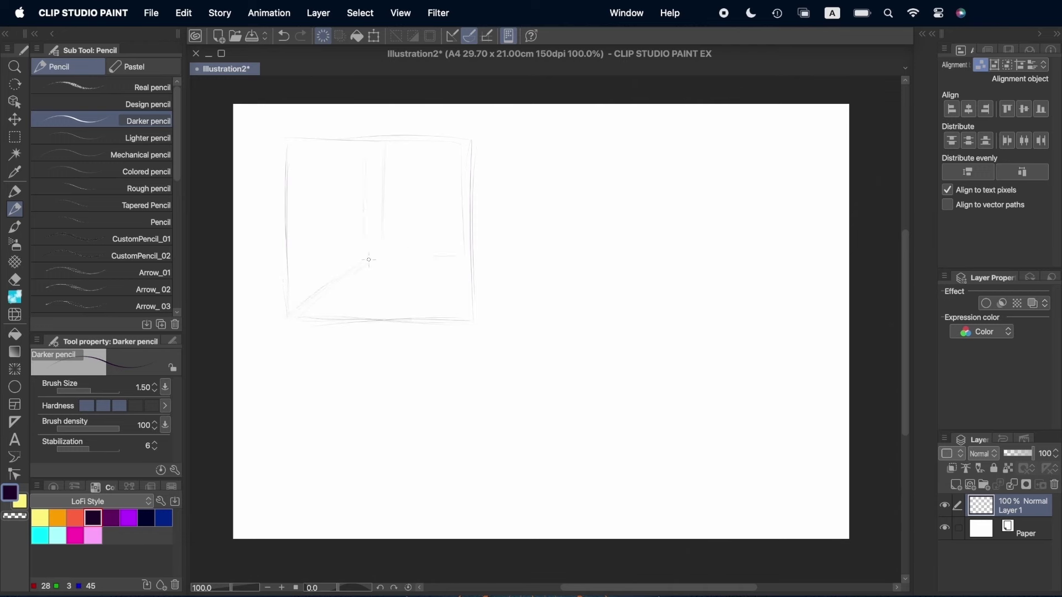
# Step: Sketch the street corridor's buildings and windows, then the skyline and desk thumbnails
pyautogui.moveTo(369, 260); pyautogui.dragTo(464, 258)
pyautogui.moveTo(367, 143); pyautogui.dragTo(367, 264)
pyautogui.moveTo(286, 191); pyautogui.dragTo(354, 220)
pyautogui.moveTo(313, 187); pyautogui.dragTo(313, 262)
pyautogui.moveTo(382, 242)
pyautogui.mouseDown()
pyautogui.moveTo(367, 160)
pyautogui.moveTo(373, 140)
pyautogui.moveTo(358, 261)
pyautogui.mouseUp()
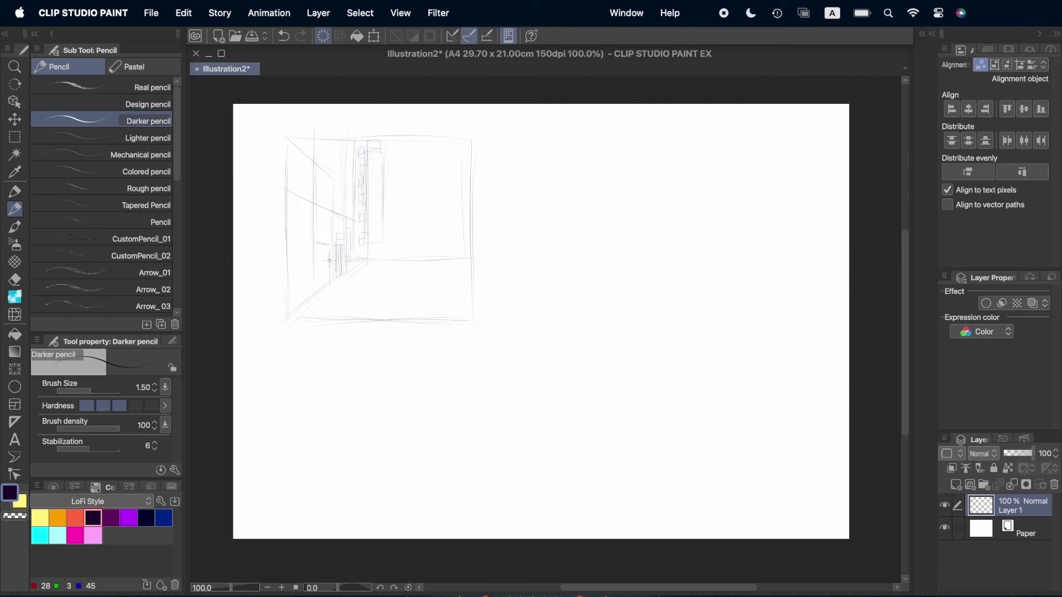
pyautogui.moveTo(316, 249); pyautogui.dragTo(524, 157)
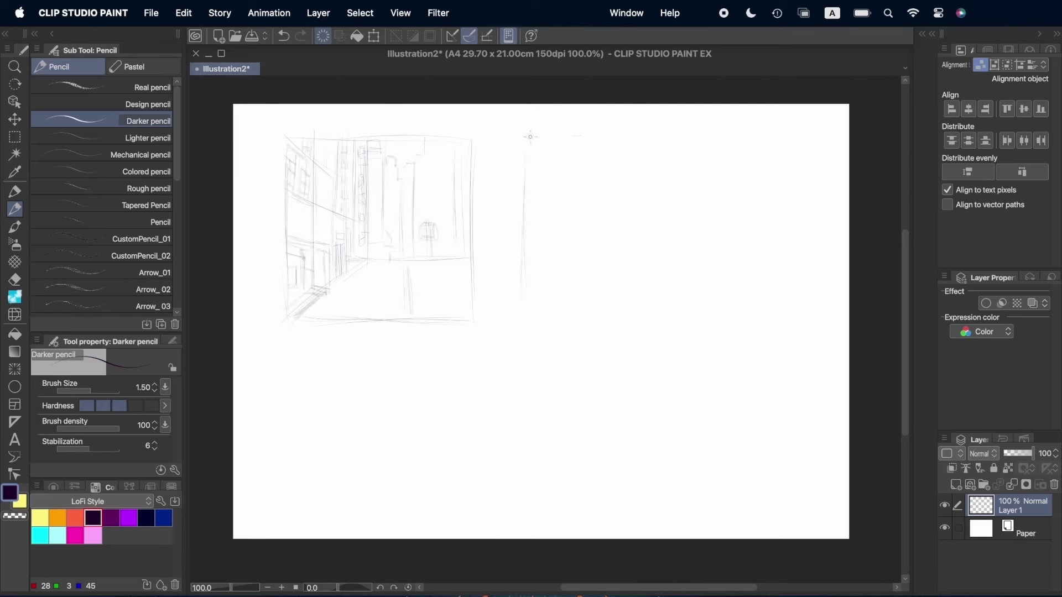
pyautogui.moveTo(699, 186)
pyautogui.mouseDown()
pyautogui.moveTo(697, 297)
pyautogui.moveTo(589, 405)
pyautogui.mouseUp()
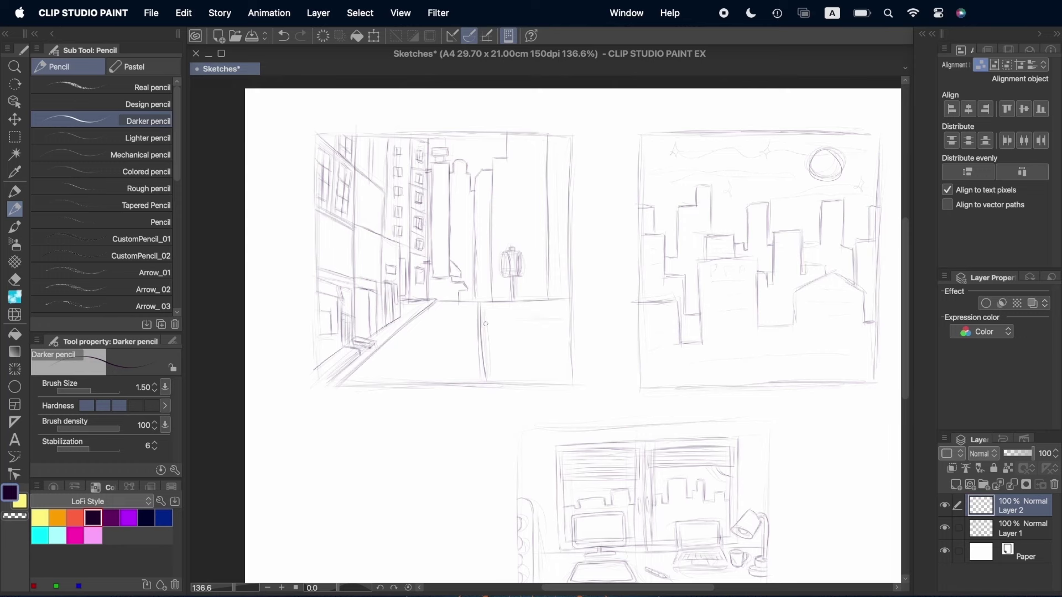
# Step: Pencil lettering guide lines for TITLE in the street sketch and in the skyline sketch
pyautogui.moveTo(434, 348); pyautogui.dragTo(567, 348)
pyautogui.moveTo(445, 319); pyautogui.dragTo(561, 321)
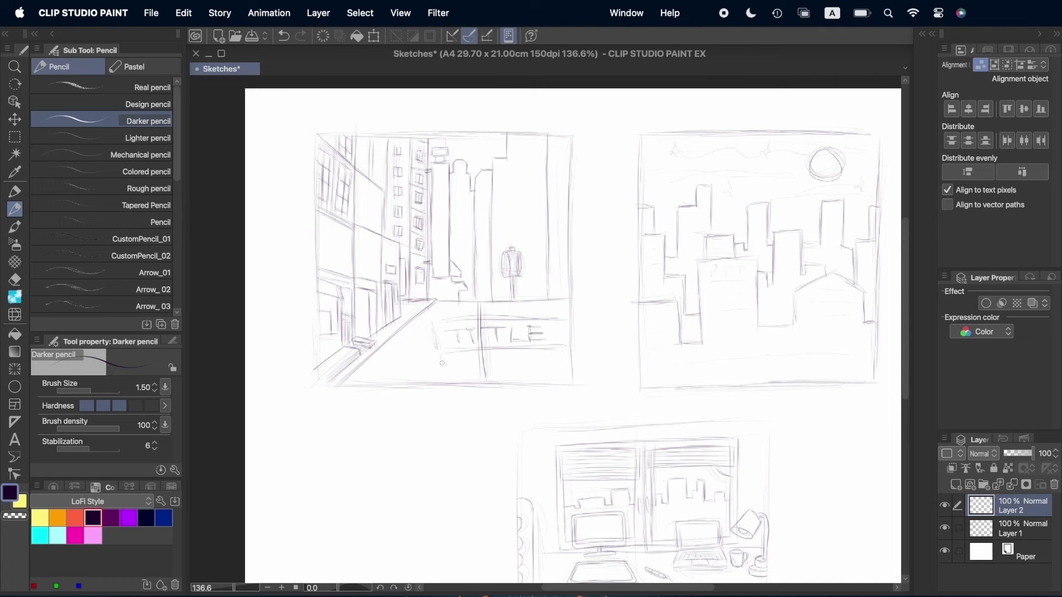
pyautogui.moveTo(444, 366); pyautogui.dragTo(557, 359)
pyautogui.moveTo(766, 339)
pyautogui.mouseDown()
pyautogui.moveTo(867, 341)
pyautogui.moveTo(719, 342)
pyautogui.moveTo(725, 356)
pyautogui.moveTo(857, 373)
pyautogui.moveTo(738, 347)
pyautogui.mouseUp()
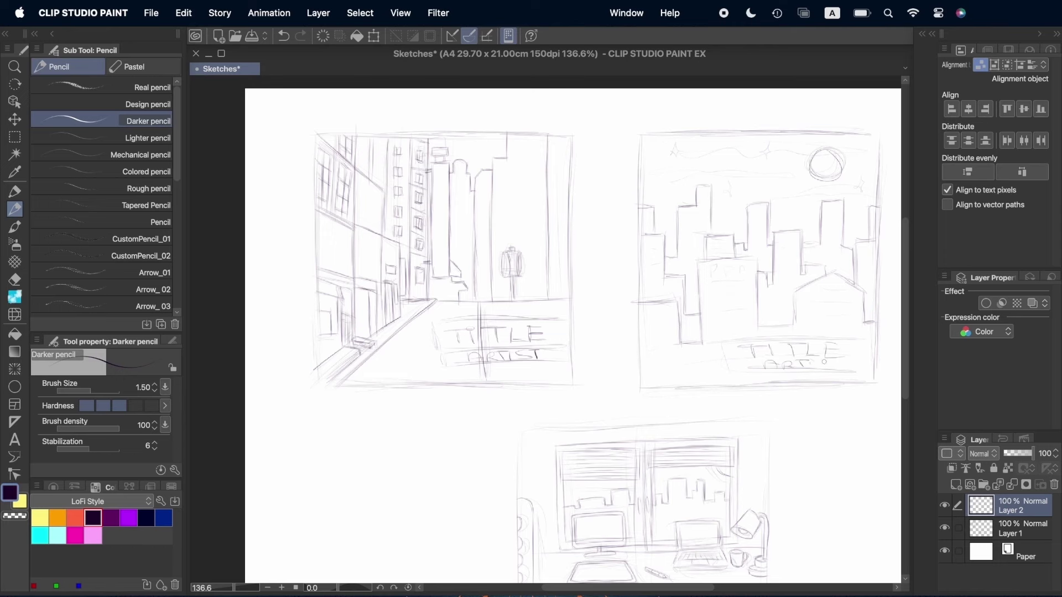
pyautogui.scroll(-6, 830, 362)
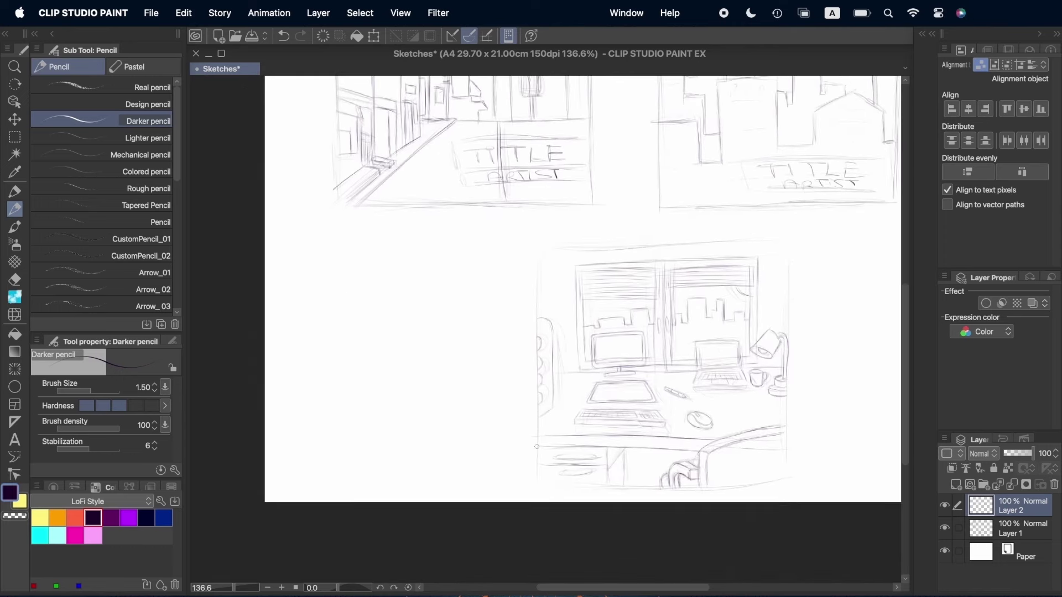
# Step: Undo the recent pencil strokes and add a small stroke to the desk sketch
pyautogui.click(284, 36)
pyautogui.moveTo(721, 455); pyautogui.dragTo(726, 465)
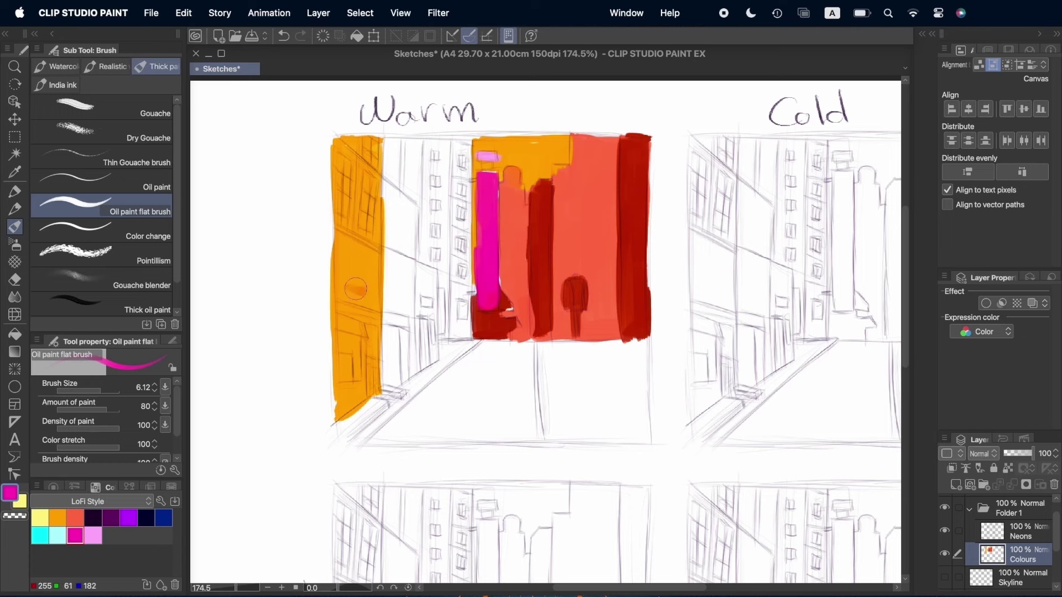
# Step: Paint a magenta patch and a dark magenta building strip on the Warm panel
pyautogui.moveTo(343, 284)
pyautogui.mouseDown()
pyautogui.moveTo(357, 265)
pyautogui.moveTo(343, 249)
pyautogui.moveTo(365, 299)
pyautogui.moveTo(378, 297)
pyautogui.mouseUp()
pyautogui.doubleClick(10, 492)
pyautogui.click(498, 346)
pyautogui.press('Return')
pyautogui.moveTo(463, 138)
pyautogui.mouseDown()
pyautogui.moveTo(456, 322)
pyautogui.moveTo(463, 309)
pyautogui.moveTo(455, 243)
pyautogui.moveTo(458, 323)
pyautogui.moveTo(465, 275)
pyautogui.moveTo(449, 337)
pyautogui.moveTo(424, 151)
pyautogui.moveTo(450, 141)
pyautogui.moveTo(437, 233)
pyautogui.moveTo(516, 392)
pyautogui.moveTo(459, 163)
pyautogui.moveTo(464, 253)
pyautogui.mouseUp()
pyautogui.doubleClick(10, 492)
pyautogui.click(514, 380)
pyautogui.press('Return')
# Step: With a smaller brush, add an orange dot and red strokes and windows on the orange building
pyautogui.click(57, 518)
pyautogui.click(97, 390)
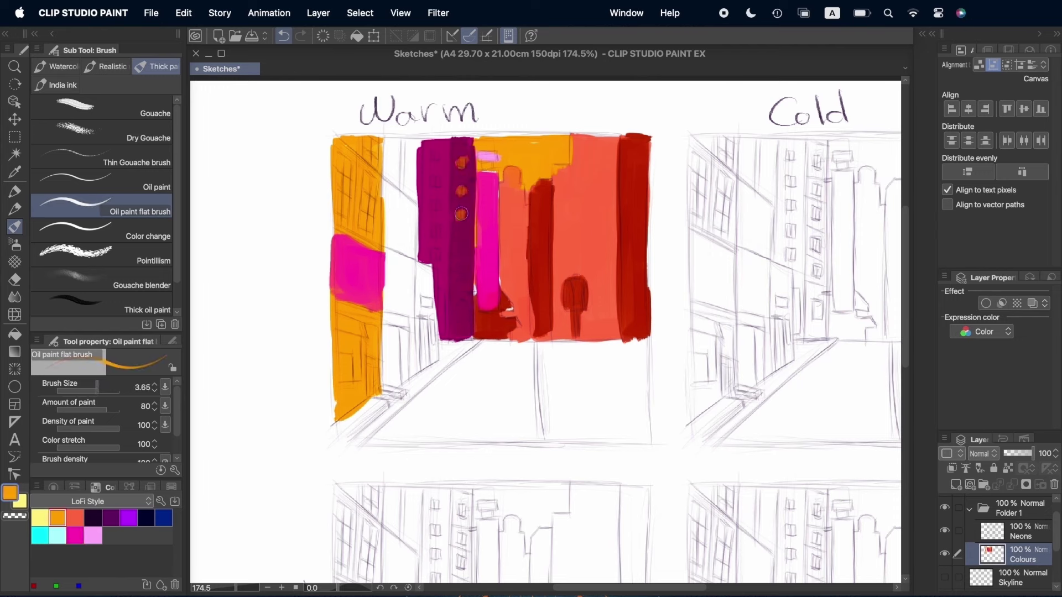
pyautogui.click(435, 231)
pyautogui.click(75, 518)
pyautogui.moveTo(336, 318); pyautogui.dragTo(365, 332)
pyautogui.moveTo(340, 442); pyautogui.dragTo(475, 346)
pyautogui.moveTo(373, 390); pyautogui.dragTo(373, 335)
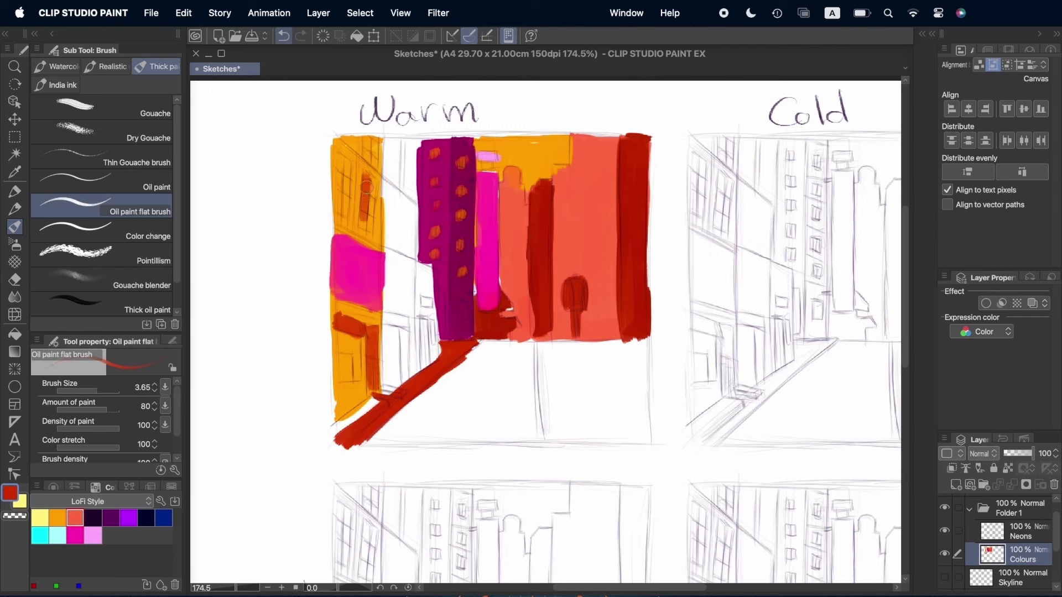
pyautogui.moveTo(340, 161); pyautogui.dragTo(355, 221)
# Step: Paint darker red windows, fill the street dark red, and add orange strokes over it
pyautogui.click(10, 493)
pyautogui.moveTo(498, 349); pyautogui.dragTo(520, 401)
pyautogui.click(693, 273)
pyautogui.moveTo(574, 343)
pyautogui.mouseDown()
pyautogui.moveTo(637, 387)
pyautogui.moveTo(653, 443)
pyautogui.mouseUp()
pyautogui.click(57, 518)
pyautogui.moveTo(384, 166); pyautogui.dragTo(399, 359)
pyautogui.moveTo(387, 437); pyautogui.dragTo(526, 354)
# Step: Smooth the Warm street's orange and dark red with Blend (size 6.12, colour stretch 29)
pyautogui.press('j')
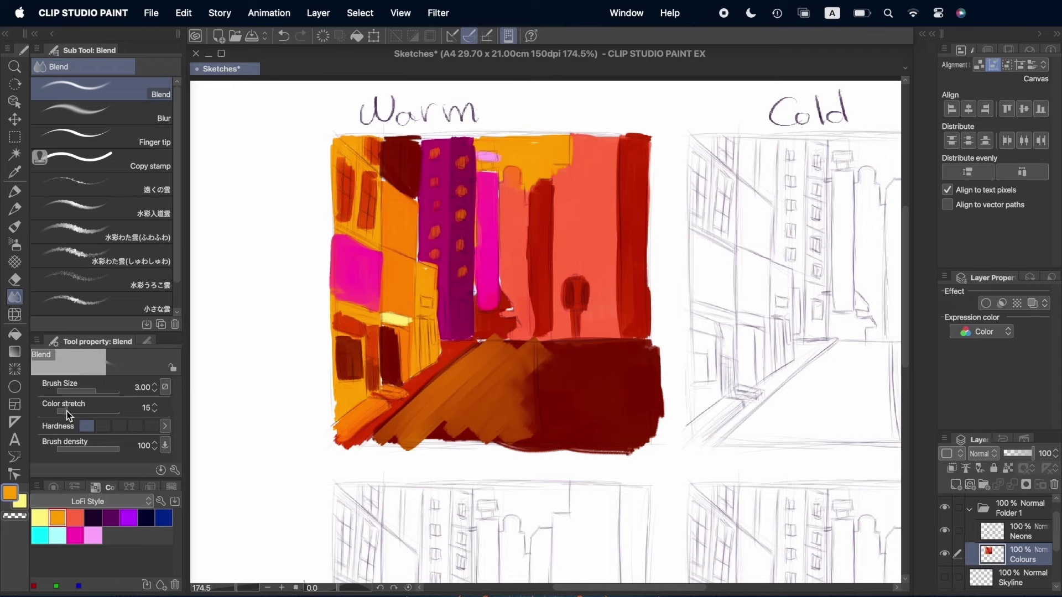
pyautogui.moveTo(72, 412); pyautogui.dragTo(78, 413)
pyautogui.moveTo(83, 390); pyautogui.dragTo(100, 391)
pyautogui.moveTo(531, 348); pyautogui.dragTo(514, 420)
pyautogui.moveTo(498, 381); pyautogui.dragTo(542, 443)
pyautogui.moveTo(443, 437); pyautogui.dragTo(505, 376)
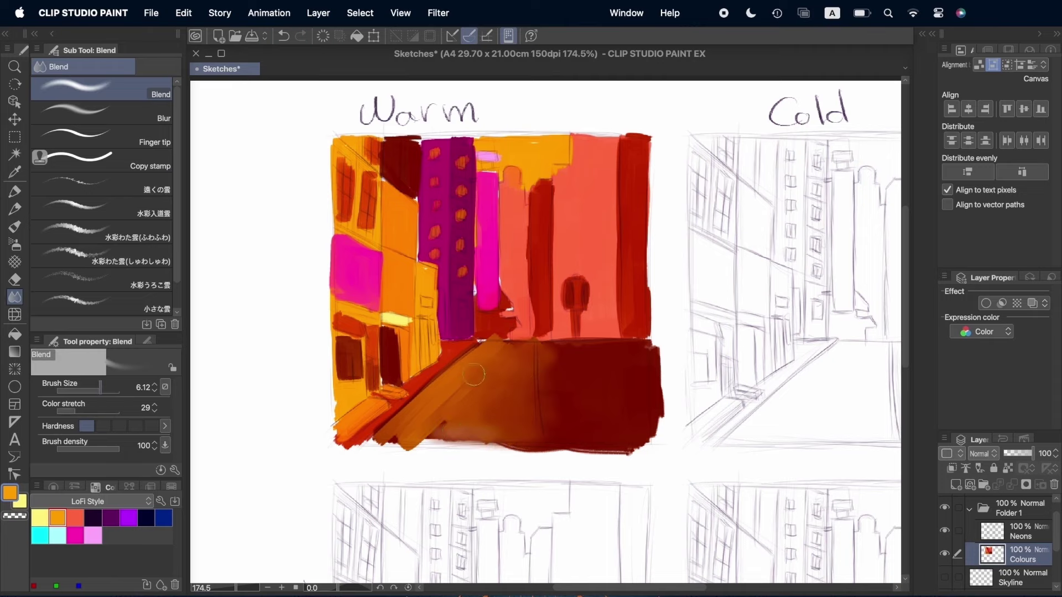
pyautogui.moveTo(559, 350)
pyautogui.mouseDown()
pyautogui.moveTo(513, 379)
pyautogui.moveTo(556, 421)
pyautogui.mouseUp()
# Step: Dab pink lights onto the Warm buildings with the Oil paint flat brush
pyautogui.press('super+z')
pyautogui.click(15, 227)
pyautogui.click(93, 536)
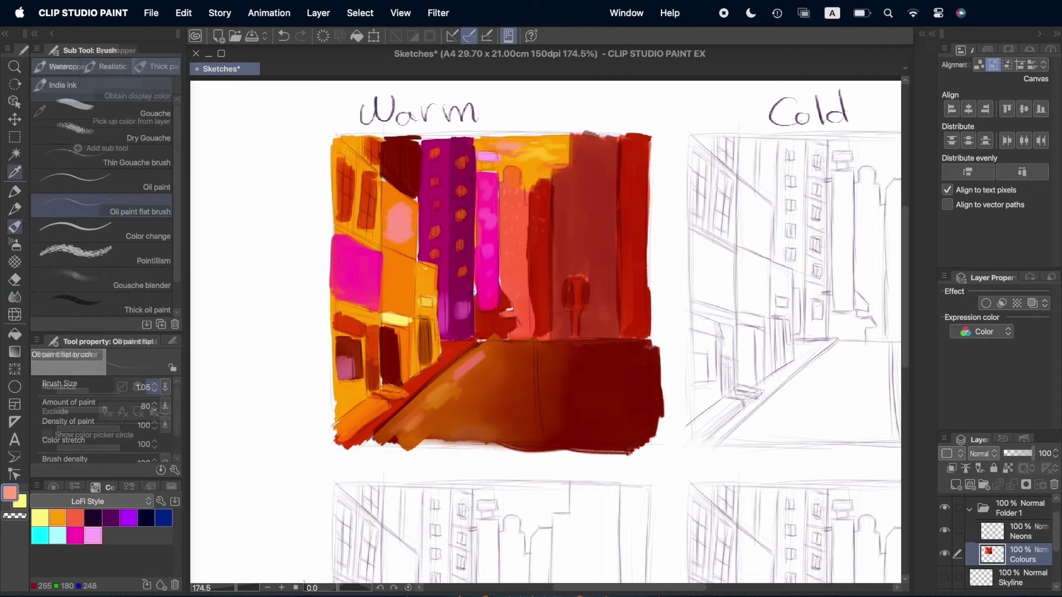
pyautogui.scroll(-3, 568, 307)
pyautogui.scroll(2, 569, 307)
# Step: Block in the Cold panel's right edge and street in dark navy with a larger brush
pyautogui.click(146, 518)
pyautogui.moveTo(73, 391); pyautogui.dragTo(99, 391)
pyautogui.moveTo(613, 182)
pyautogui.mouseDown()
pyautogui.moveTo(623, 374)
pyautogui.moveTo(619, 177)
pyautogui.moveTo(628, 348)
pyautogui.mouseUp()
pyautogui.moveTo(475, 379)
pyautogui.mouseDown()
pyautogui.moveTo(495, 382)
pyautogui.moveTo(622, 478)
pyautogui.moveTo(481, 470)
pyautogui.moveTo(478, 376)
pyautogui.mouseUp()
pyautogui.moveTo(615, 459)
pyautogui.mouseDown()
pyautogui.moveTo(627, 359)
pyautogui.moveTo(595, 453)
pyautogui.moveTo(493, 385)
pyautogui.moveTo(390, 468)
pyautogui.moveTo(499, 415)
pyautogui.moveTo(527, 423)
pyautogui.moveTo(560, 456)
pyautogui.moveTo(594, 432)
pyautogui.moveTo(434, 460)
pyautogui.moveTo(490, 448)
pyautogui.moveTo(516, 392)
pyautogui.moveTo(533, 438)
pyautogui.mouseUp()
# Step: Paint the Cold panel's tall and side buildings blue, with dark navy touch-ups near the street
pyautogui.click(164, 518)
pyautogui.moveTo(498, 223)
pyautogui.mouseDown()
pyautogui.moveTo(502, 355)
pyautogui.moveTo(507, 224)
pyautogui.mouseUp()
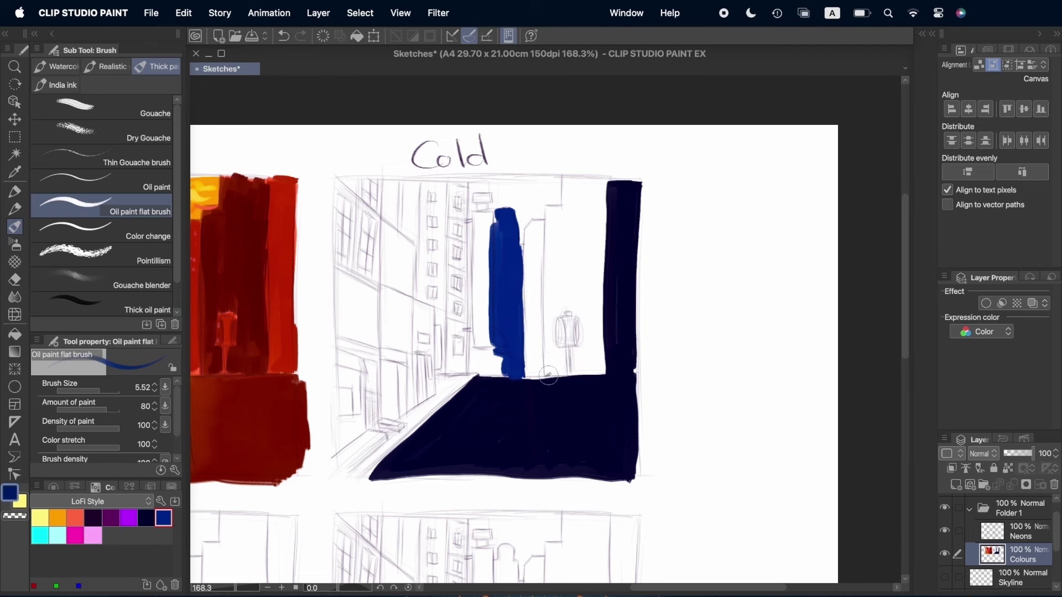
pyautogui.moveTo(550, 375)
pyautogui.mouseDown()
pyautogui.moveTo(553, 224)
pyautogui.moveTo(567, 188)
pyautogui.moveTo(599, 193)
pyautogui.moveTo(598, 365)
pyautogui.moveTo(561, 314)
pyautogui.moveTo(589, 189)
pyautogui.moveTo(571, 193)
pyautogui.moveTo(572, 345)
pyautogui.moveTo(589, 370)
pyautogui.moveTo(551, 191)
pyautogui.moveTo(523, 196)
pyautogui.moveTo(551, 207)
pyautogui.moveTo(514, 391)
pyautogui.moveTo(512, 366)
pyautogui.moveTo(449, 332)
pyautogui.moveTo(460, 364)
pyautogui.moveTo(458, 202)
pyautogui.mouseUp()
pyautogui.click(58, 535)
pyautogui.click(517, 387)
pyautogui.moveTo(460, 354)
pyautogui.mouseDown()
pyautogui.moveTo(429, 297)
pyautogui.moveTo(423, 203)
pyautogui.moveTo(438, 230)
pyautogui.moveTo(443, 293)
pyautogui.mouseUp()
pyautogui.keyDown('alt'); pyautogui.click(469, 380); pyautogui.keyUp('alt')
pyautogui.moveTo(468, 370)
pyautogui.mouseDown()
pyautogui.moveTo(496, 365)
pyautogui.moveTo(495, 350)
pyautogui.moveTo(492, 373)
pyautogui.moveTo(469, 337)
pyautogui.mouseUp()
# Step: With a smaller brush, paint the glowing cyan building and purple strokes on the street
pyautogui.click(39, 535)
pyautogui.moveTo(99, 390); pyautogui.dragTo(95, 390)
pyautogui.moveTo(480, 221)
pyautogui.mouseDown()
pyautogui.moveTo(479, 316)
pyautogui.moveTo(473, 262)
pyautogui.mouseUp()
pyautogui.moveTo(487, 221); pyautogui.dragTo(487, 343)
pyautogui.keyDown('alt'); pyautogui.click(525, 205); pyautogui.keyUp('alt')
# Step: Blend the purple into the navy street and add a bright purple streak
pyautogui.press('j')
pyautogui.moveTo(387, 471)
pyautogui.mouseDown()
pyautogui.moveTo(515, 410)
pyautogui.moveTo(471, 451)
pyautogui.moveTo(524, 396)
pyautogui.mouseUp()
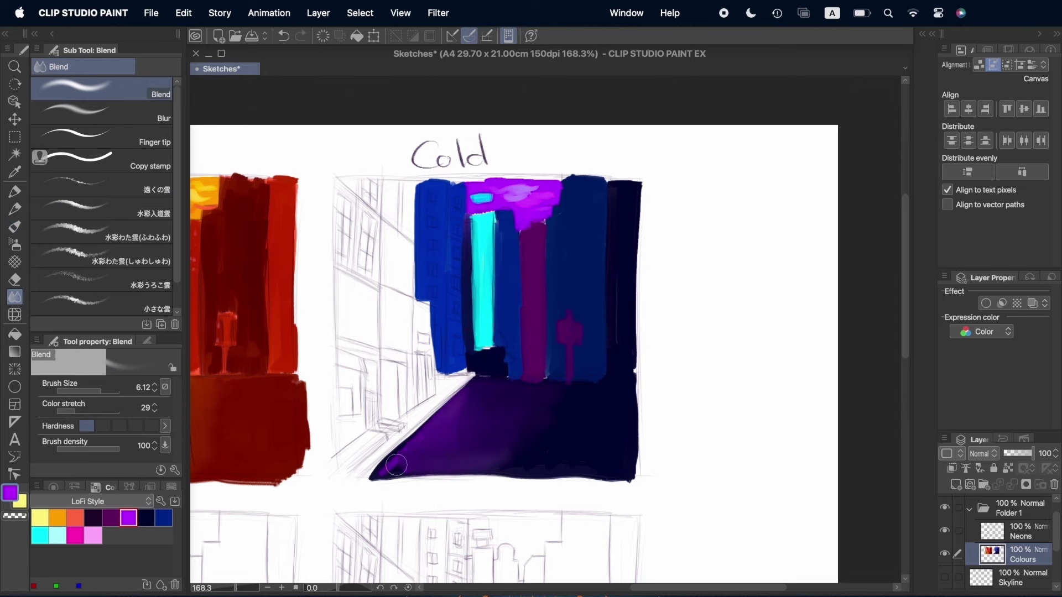
pyautogui.moveTo(393, 467); pyautogui.dragTo(486, 394)
pyautogui.press('b')
pyautogui.moveTo(387, 467); pyautogui.dragTo(479, 384)
pyautogui.press('j')
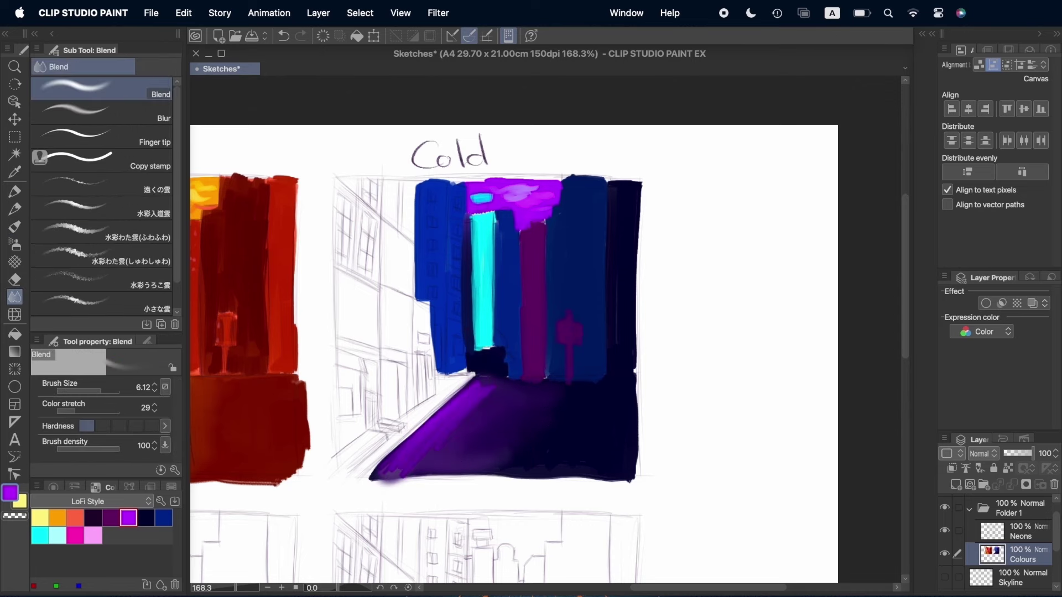
pyautogui.press('b')
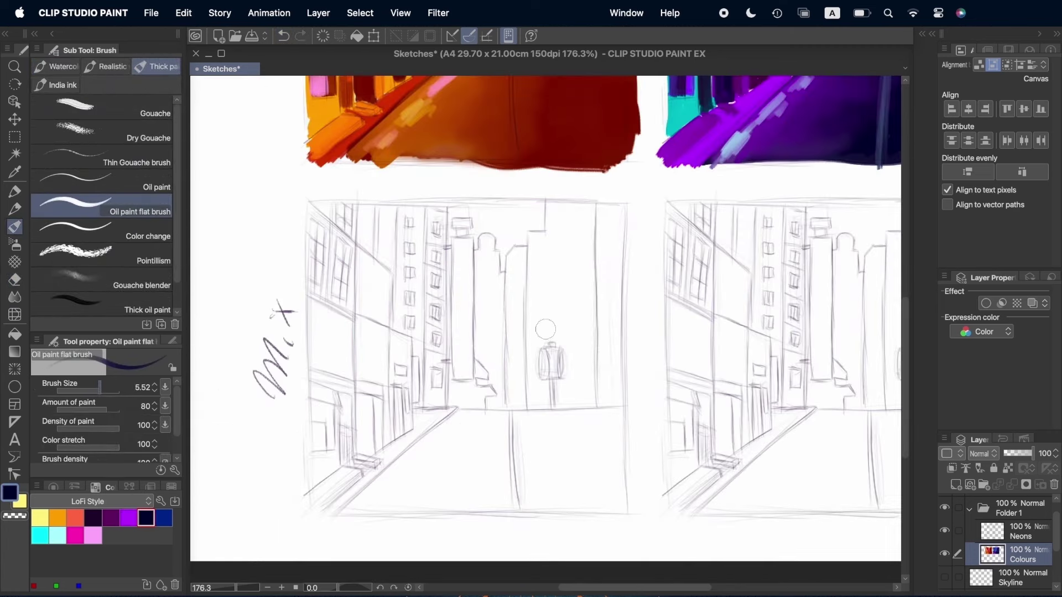
# Step: Paint the Mix panel's right building navy and its left building blue
pyautogui.moveTo(600, 207); pyautogui.dragTo(608, 407)
pyautogui.moveTo(617, 332)
pyautogui.mouseDown()
pyautogui.moveTo(533, 235)
pyautogui.moveTo(517, 410)
pyautogui.moveTo(598, 404)
pyautogui.moveTo(575, 221)
pyautogui.moveTo(562, 284)
pyautogui.moveTo(581, 387)
pyautogui.mouseUp()
pyautogui.click(164, 518)
pyautogui.moveTo(484, 236)
pyautogui.mouseDown()
pyautogui.moveTo(497, 366)
pyautogui.moveTo(484, 344)
pyautogui.moveTo(499, 339)
pyautogui.moveTo(493, 409)
pyautogui.mouseUp()
# Step: With a slightly smaller brush, add a thin navy line, a pink strip and a cyan stroke
pyautogui.click(146, 518)
pyautogui.click(97, 391)
pyautogui.moveTo(451, 244)
pyautogui.mouseDown()
pyautogui.moveTo(454, 380)
pyautogui.moveTo(449, 310)
pyautogui.moveTo(462, 379)
pyautogui.moveTo(465, 327)
pyautogui.mouseUp()
pyautogui.click(75, 536)
pyautogui.moveTo(473, 243); pyautogui.dragTo(473, 297)
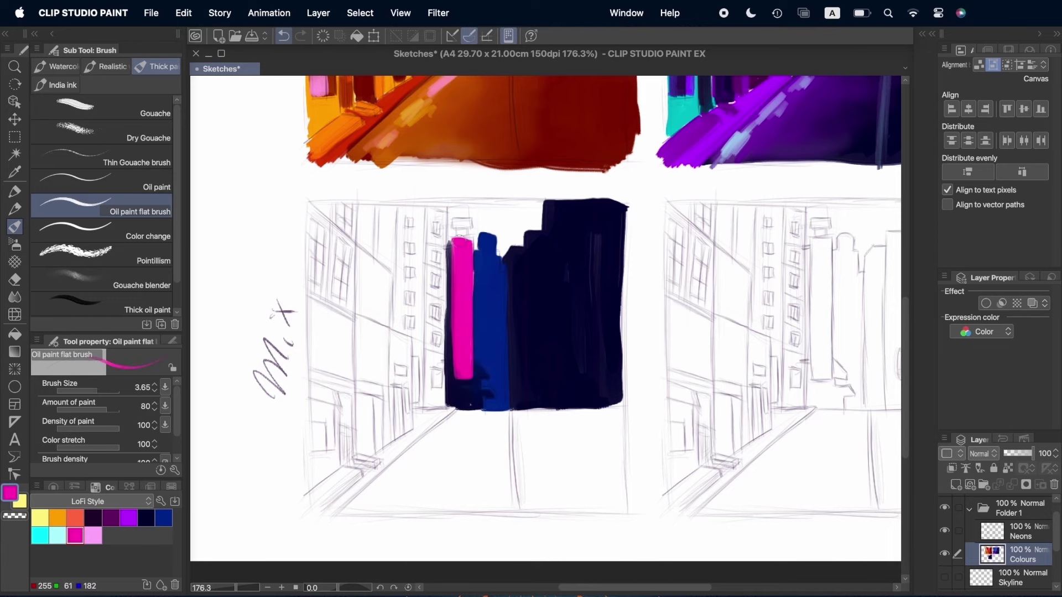
pyautogui.click(40, 536)
pyautogui.moveTo(455, 228)
pyautogui.mouseDown()
pyautogui.moveTo(483, 239)
pyautogui.moveTo(474, 241)
pyautogui.moveTo(465, 222)
pyautogui.moveTo(496, 220)
pyautogui.moveTo(497, 233)
pyautogui.moveTo(514, 257)
pyautogui.mouseUp()
pyautogui.scroll(-1, 475, 238)
pyautogui.click(93, 536)
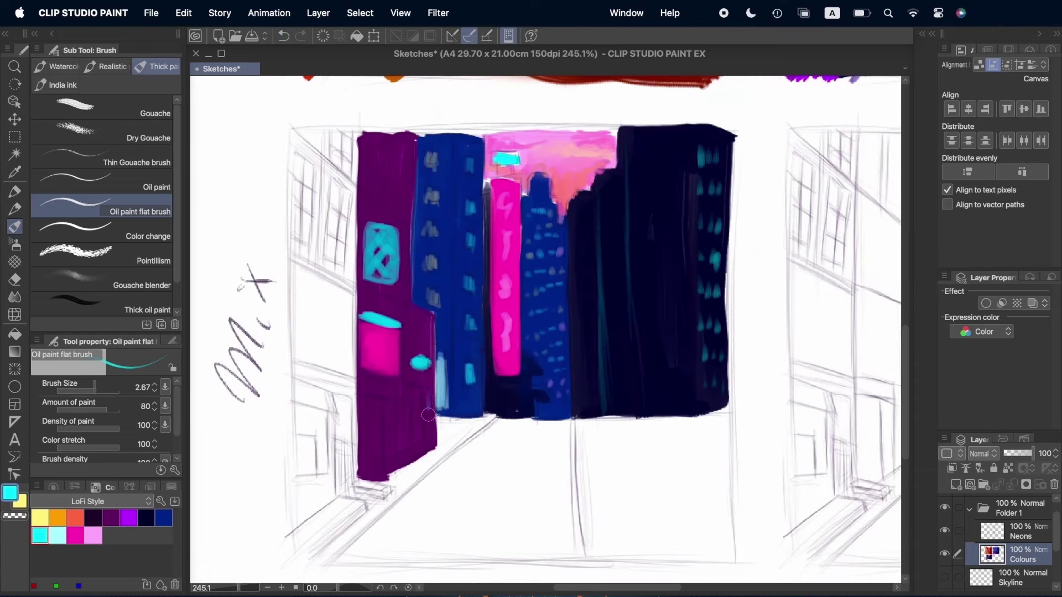
# Step: Add a sign on the purple building, darken its lower part, and paint dark details on the other buildings
pyautogui.click(128, 518)
pyautogui.moveTo(428, 415)
pyautogui.mouseDown()
pyautogui.moveTo(428, 394)
pyautogui.moveTo(380, 468)
pyautogui.mouseUp()
pyautogui.click(93, 518)
pyautogui.moveTo(365, 401); pyautogui.dragTo(368, 470)
pyautogui.moveTo(416, 426); pyautogui.dragTo(416, 450)
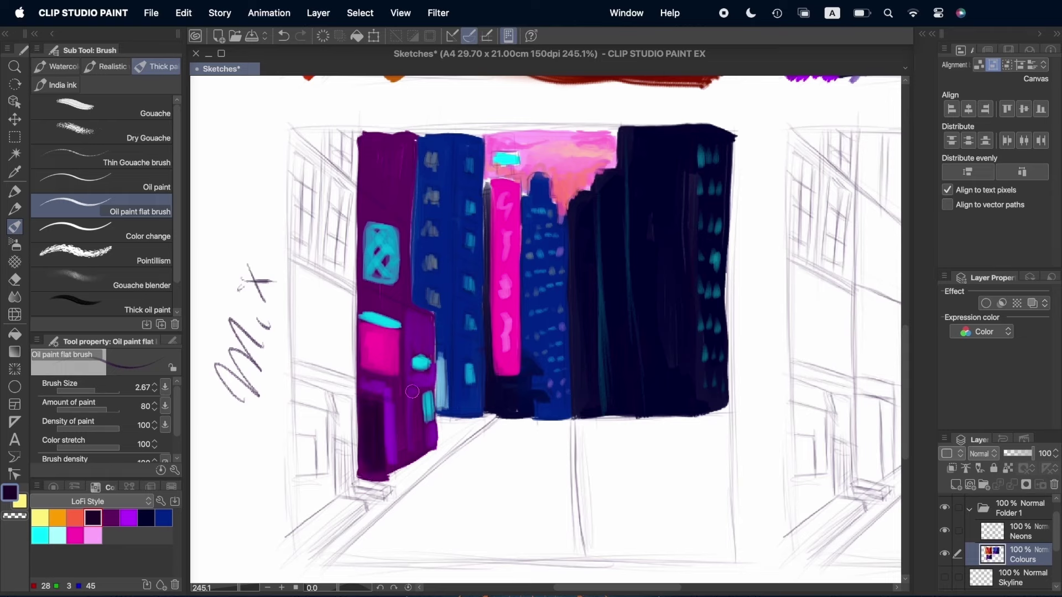
pyautogui.moveTo(416, 390); pyautogui.dragTo(416, 451)
pyautogui.moveTo(429, 238); pyautogui.dragTo(434, 182)
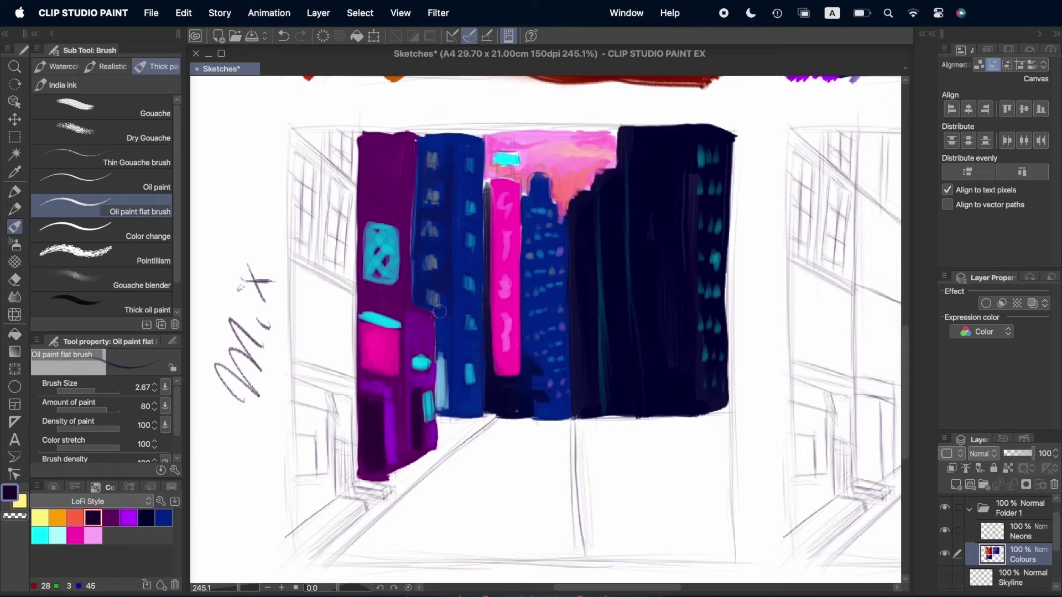
pyautogui.moveTo(387, 145); pyautogui.dragTo(390, 221)
pyautogui.moveTo(418, 153); pyautogui.dragTo(417, 224)
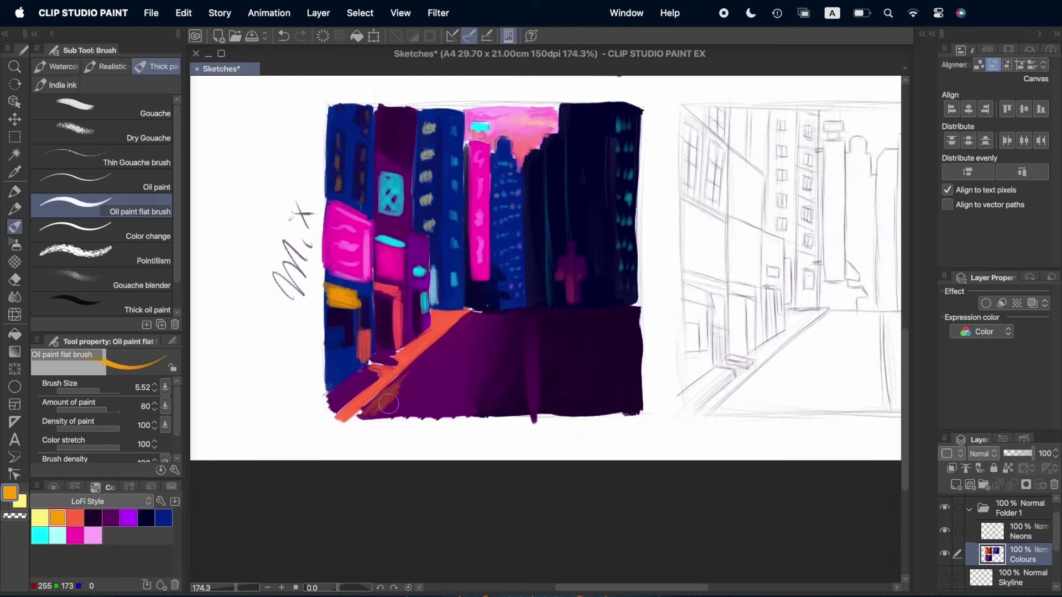
# Step: Add pink and light cyan streaks on the Mix street, then block magenta onto the Neon buildings
pyautogui.moveTo(389, 404); pyautogui.dragTo(400, 382)
pyautogui.click(74, 535)
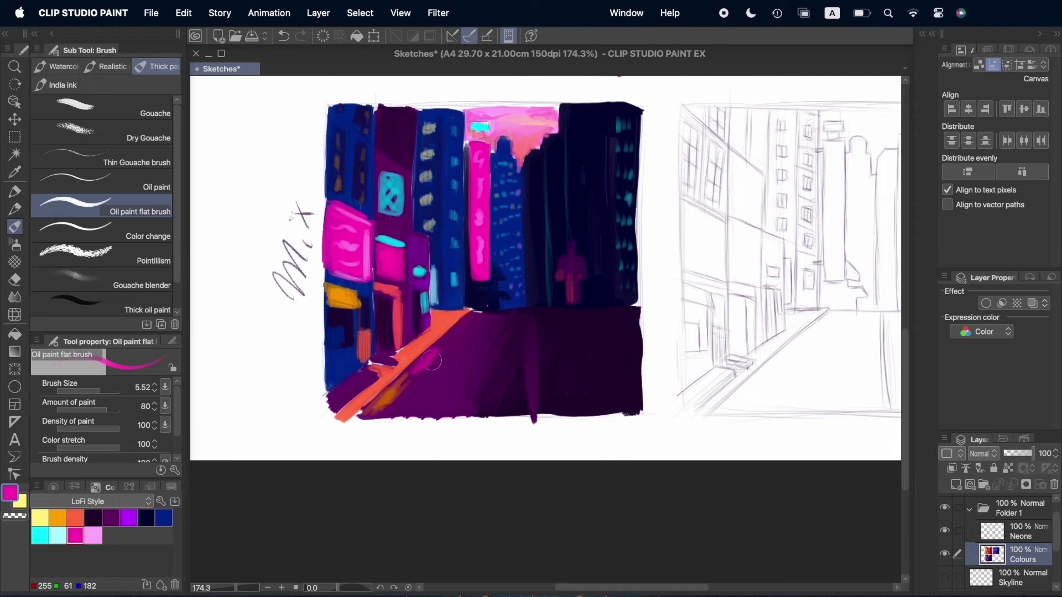
pyautogui.click(40, 536)
pyautogui.click(58, 535)
pyautogui.moveTo(465, 323); pyautogui.dragTo(446, 343)
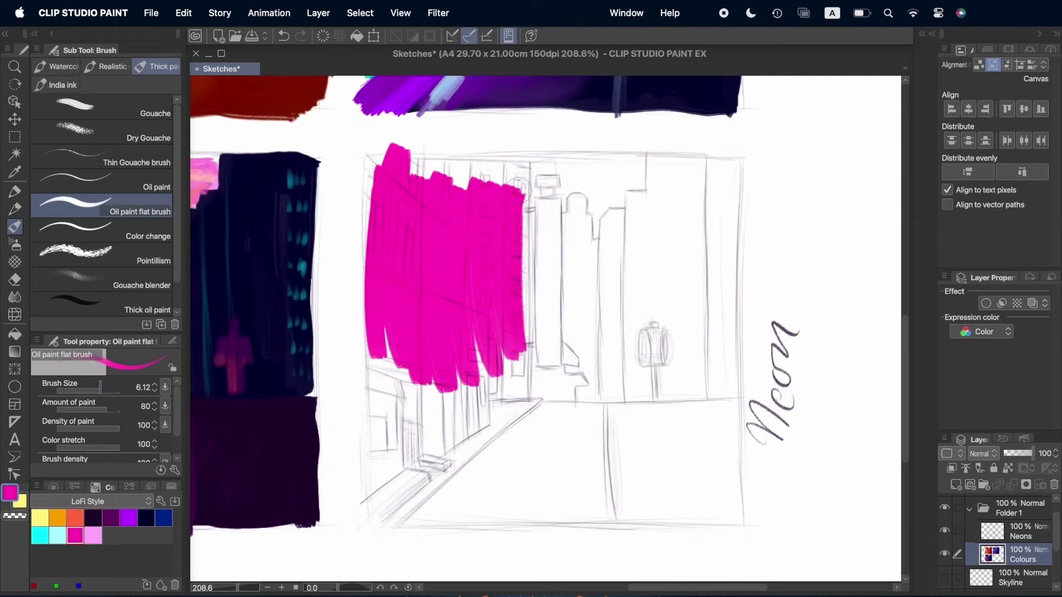
pyautogui.moveTo(520, 398); pyautogui.dragTo(377, 529)
pyautogui.moveTo(509, 337)
pyautogui.mouseDown()
pyautogui.moveTo(393, 456)
pyautogui.moveTo(368, 520)
pyautogui.mouseUp()
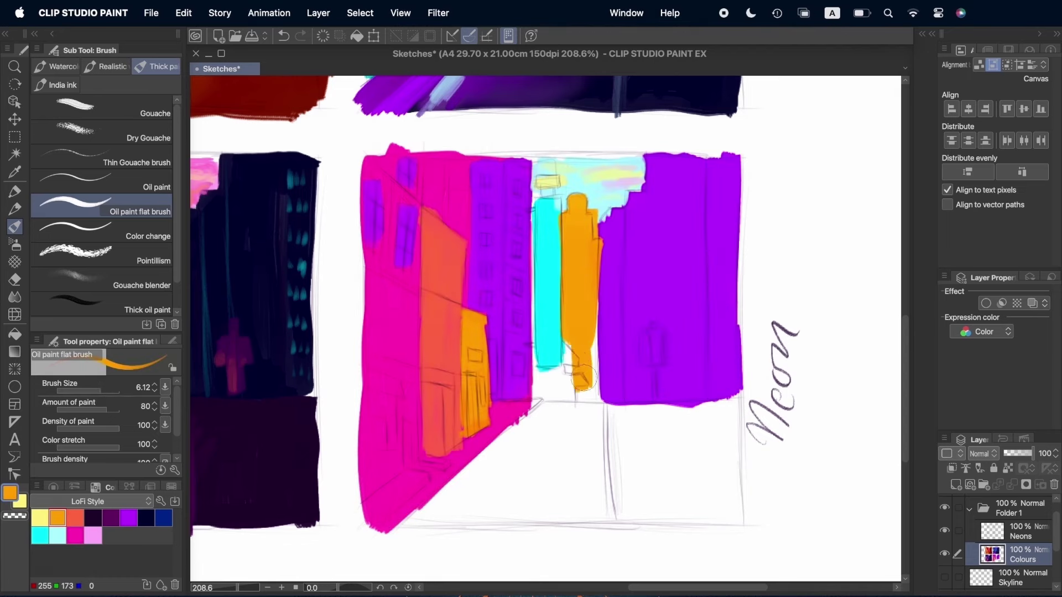
# Step: Paint magenta on the Neon panel's left side and mix a purple colour in Color settings
pyautogui.moveTo(578, 282); pyautogui.dragTo(596, 397)
pyautogui.click(40, 535)
pyautogui.click(10, 492)
pyautogui.moveTo(529, 374)
pyautogui.mouseDown()
pyautogui.moveTo(527, 354)
pyautogui.moveTo(570, 390)
pyautogui.moveTo(540, 371)
pyautogui.mouseUp()
pyautogui.press('Return')
# Step: With a smaller brush, add a cyan stroke and a pink block on the orange building
pyautogui.keyDown('alt'); pyautogui.click(547, 346); pyautogui.keyUp('alt')
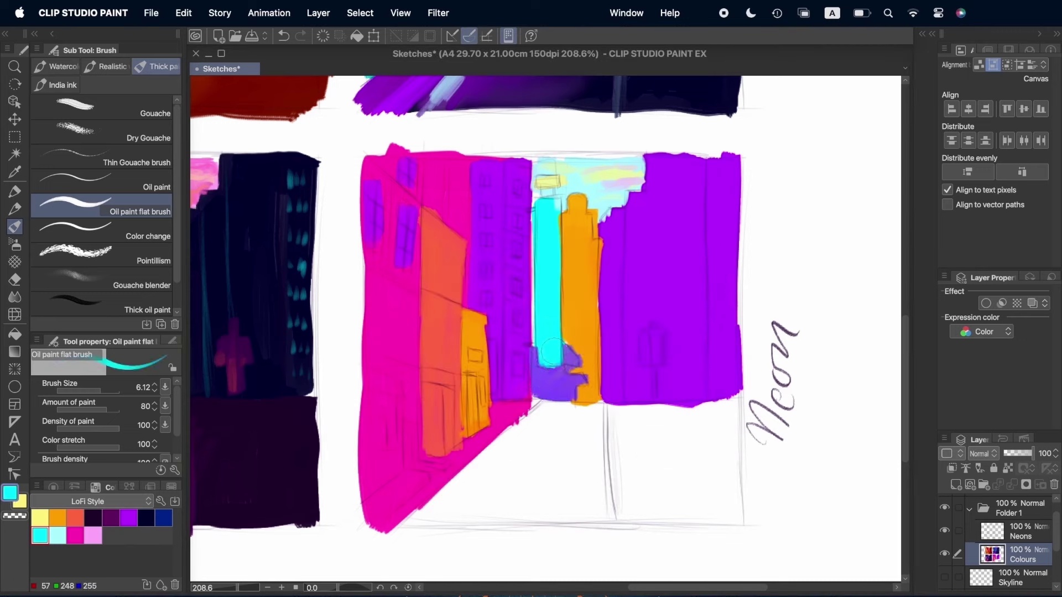
pyautogui.moveTo(468, 354); pyautogui.dragTo(487, 356)
pyautogui.press('[')
pyautogui.press('[')
pyautogui.press('[')
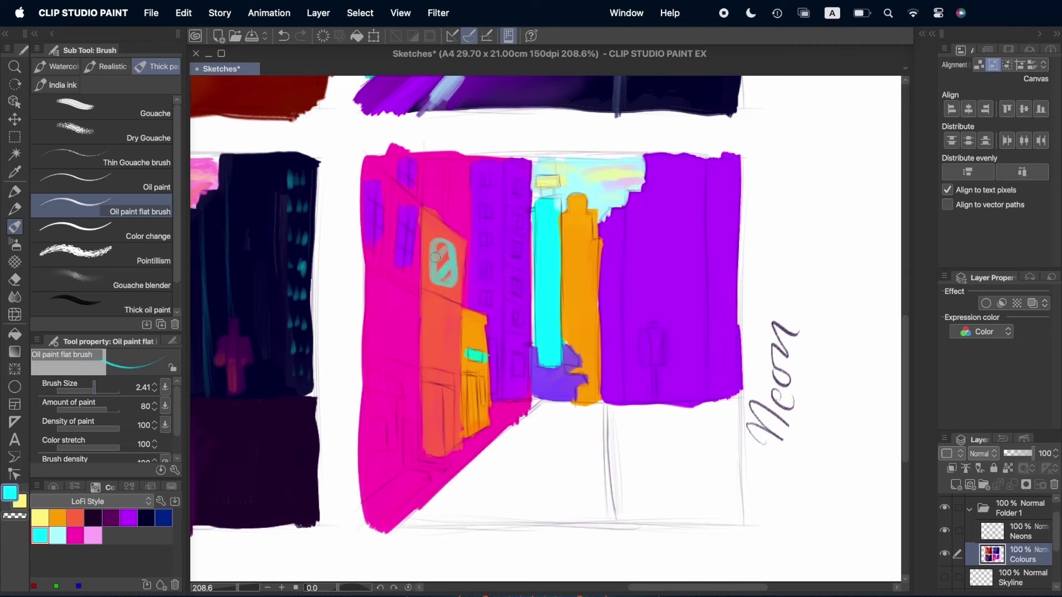
pyautogui.click(75, 535)
pyautogui.moveTo(434, 318)
pyautogui.mouseDown()
pyautogui.moveTo(442, 349)
pyautogui.moveTo(451, 332)
pyautogui.moveTo(387, 310)
pyautogui.mouseUp()
# Step: Paint pale yellow windows, signs and the blue-purple road, plus a pink block over the figure
pyautogui.click(48, 515)
pyautogui.moveTo(421, 515); pyautogui.dragTo(719, 420)
pyautogui.click(83, 531)
pyautogui.moveTo(650, 357); pyautogui.dragTo(654, 331)
pyautogui.click(40, 517)
pyautogui.click(77, 520)
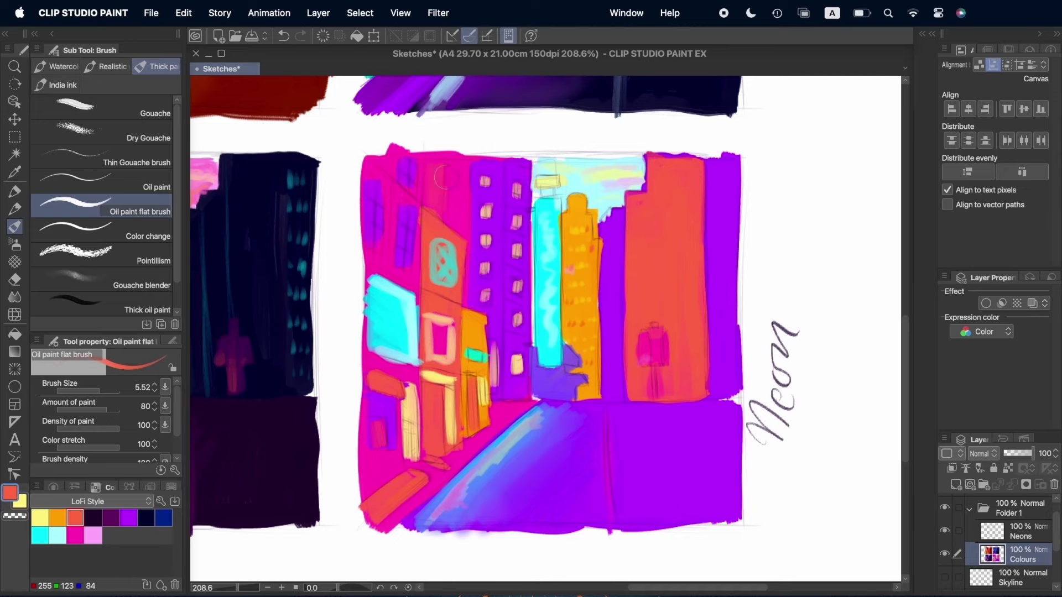
pyautogui.keyDown('alt'); pyautogui.click(466, 188); pyautogui.keyUp('alt')
# Step: Complete the hand-lettered SINGER by adding the letters E and R
pyautogui.scroll(-5, 468, 190)
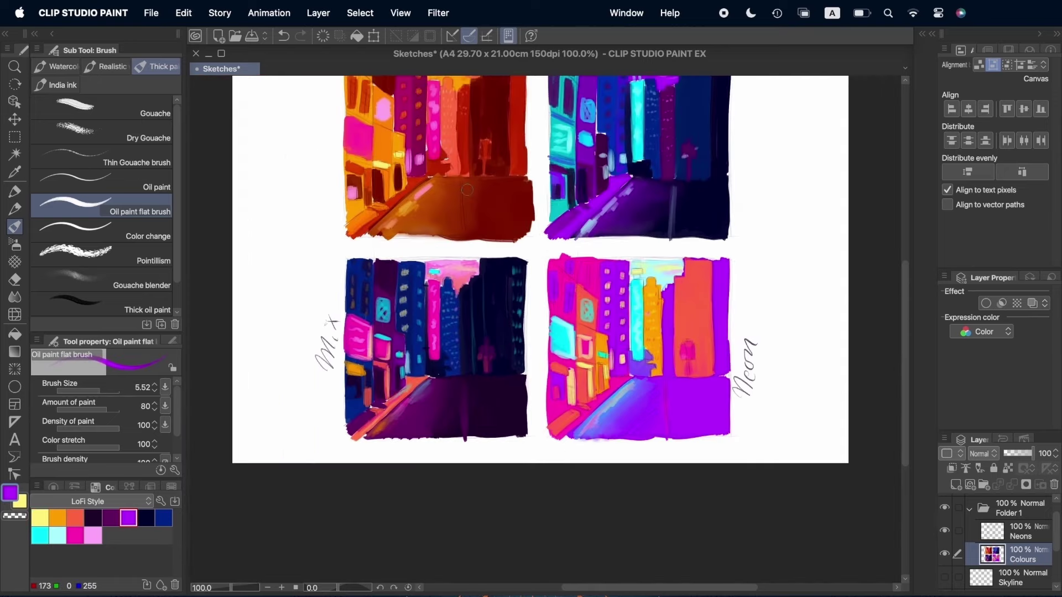
pyautogui.scroll(-1, 468, 190)
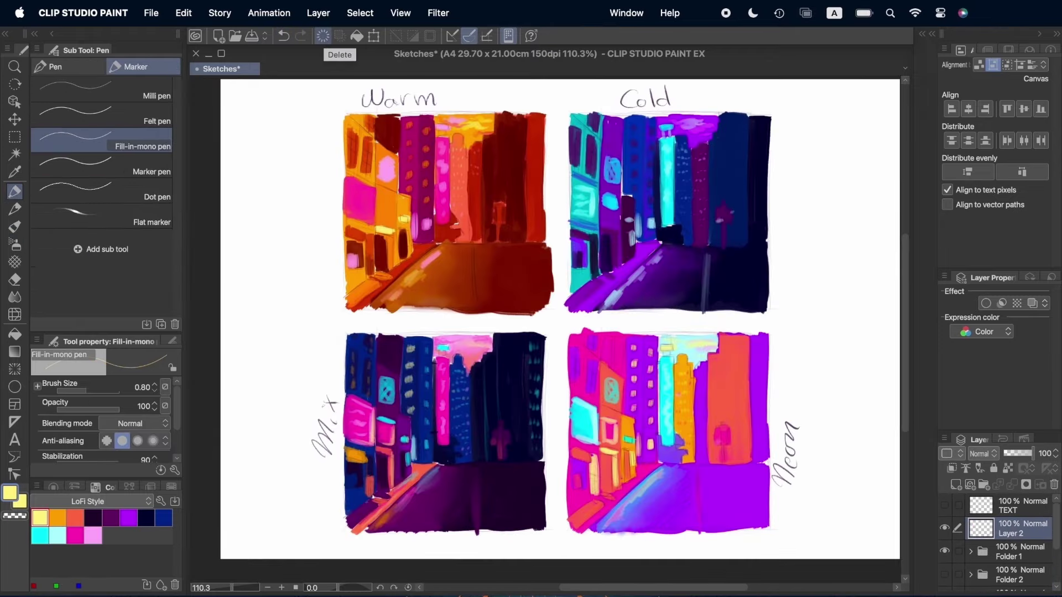
pyautogui.scroll(5, 487, 498)
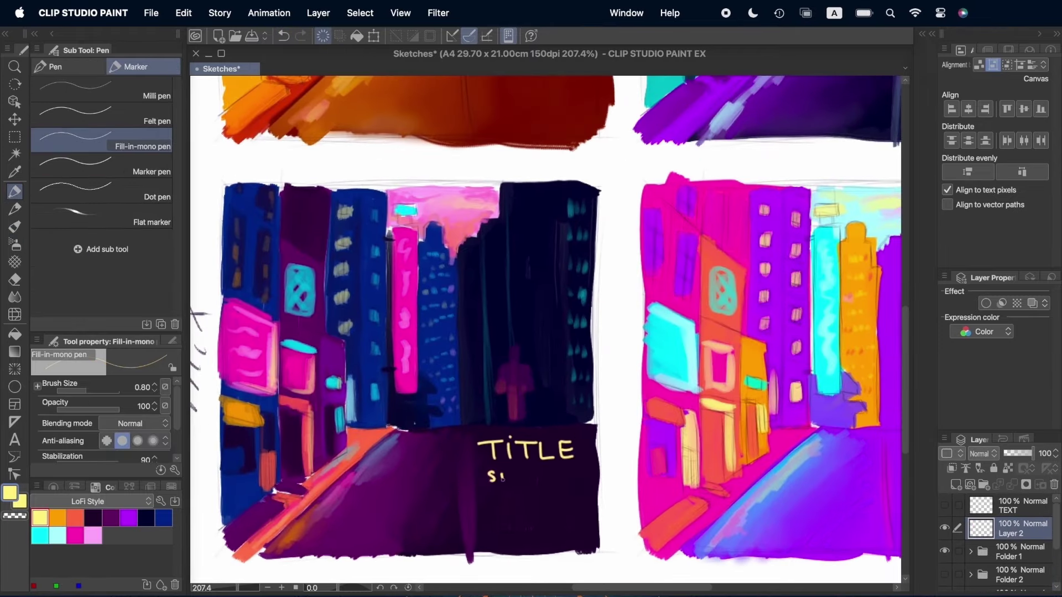
pyautogui.moveTo(563, 469); pyautogui.dragTo(570, 483)
pyautogui.moveTo(572, 483); pyautogui.dragTo(579, 480)
# Step: Hand-letter TITLE on the Cold panel's dark building and add further lettering strokes
pyautogui.scroll(10, 390, 282)
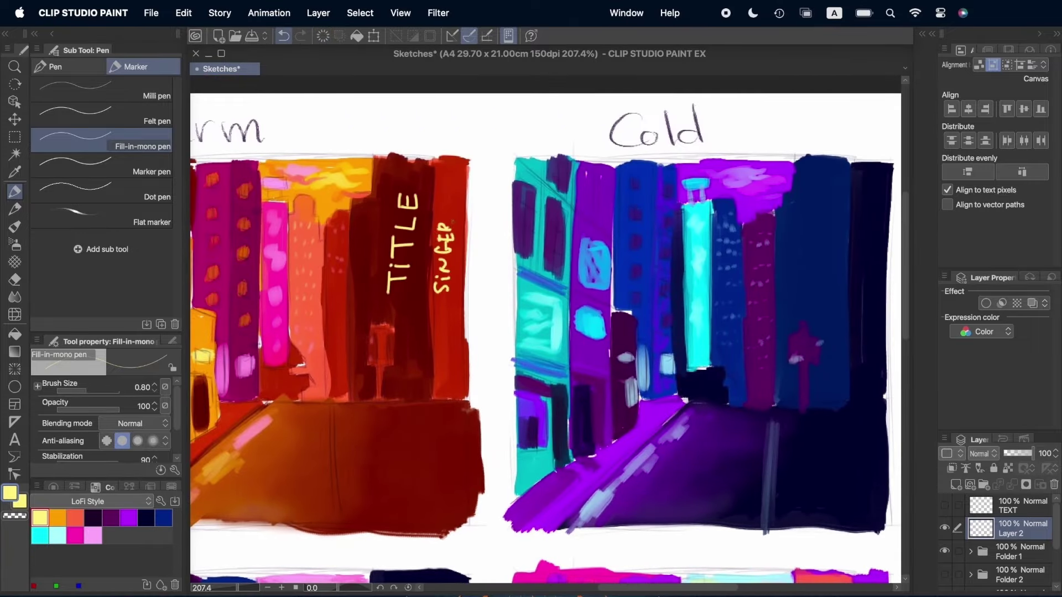
pyautogui.hscroll(5, 545, 332)
pyautogui.scroll(-2, 545, 332)
pyautogui.moveTo(632, 198); pyautogui.dragTo(650, 199)
pyautogui.moveTo(642, 200); pyautogui.dragTo(644, 215)
pyautogui.moveTo(657, 206); pyautogui.dragTo(658, 214)
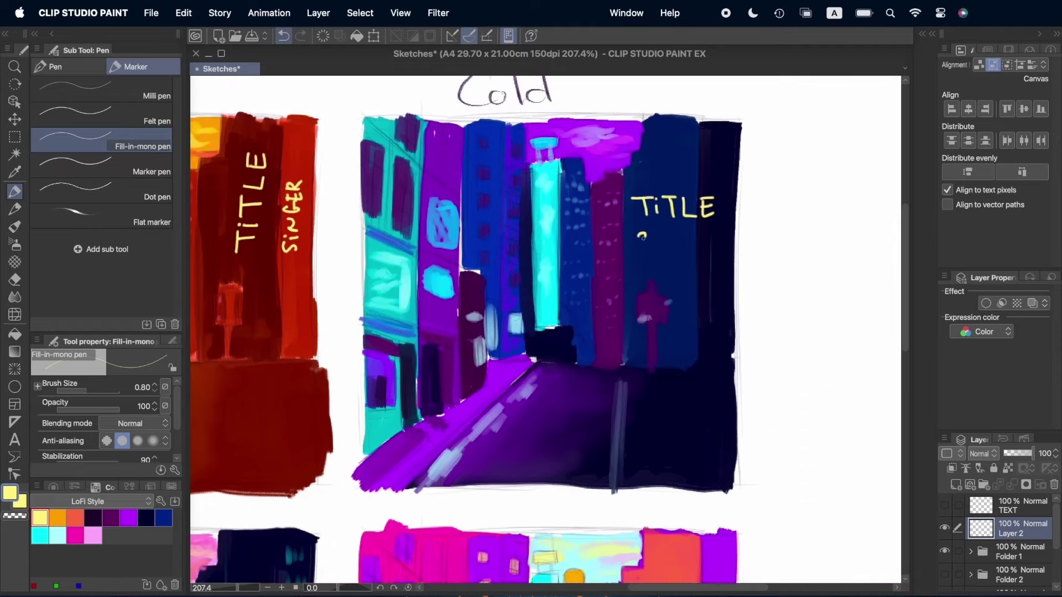
pyautogui.scroll(-10, 699, 228)
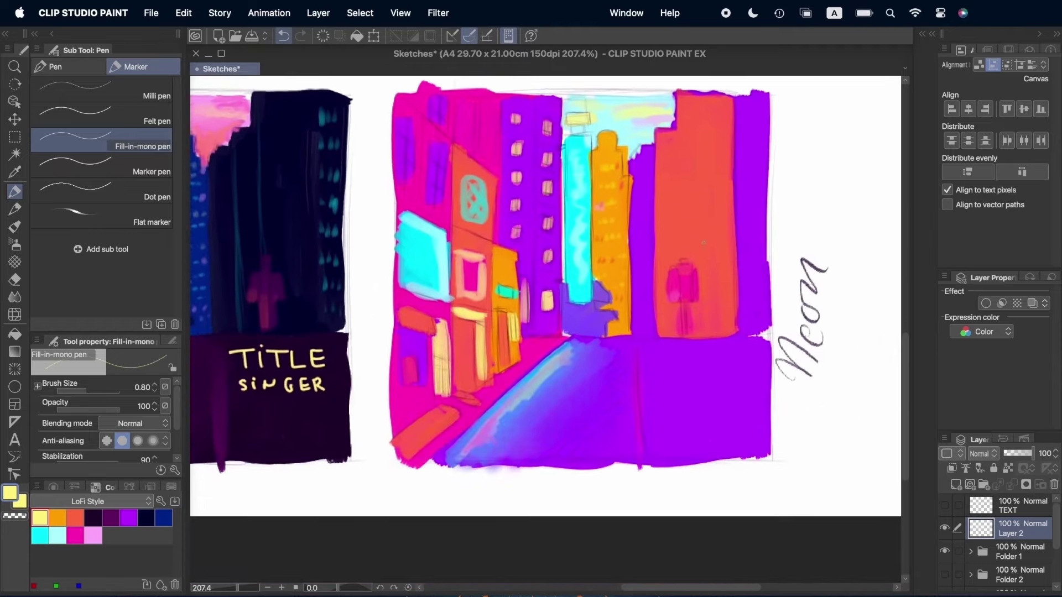
pyautogui.moveTo(459, 449); pyautogui.dragTo(487, 447)
pyautogui.moveTo(473, 448); pyautogui.dragTo(474, 460)
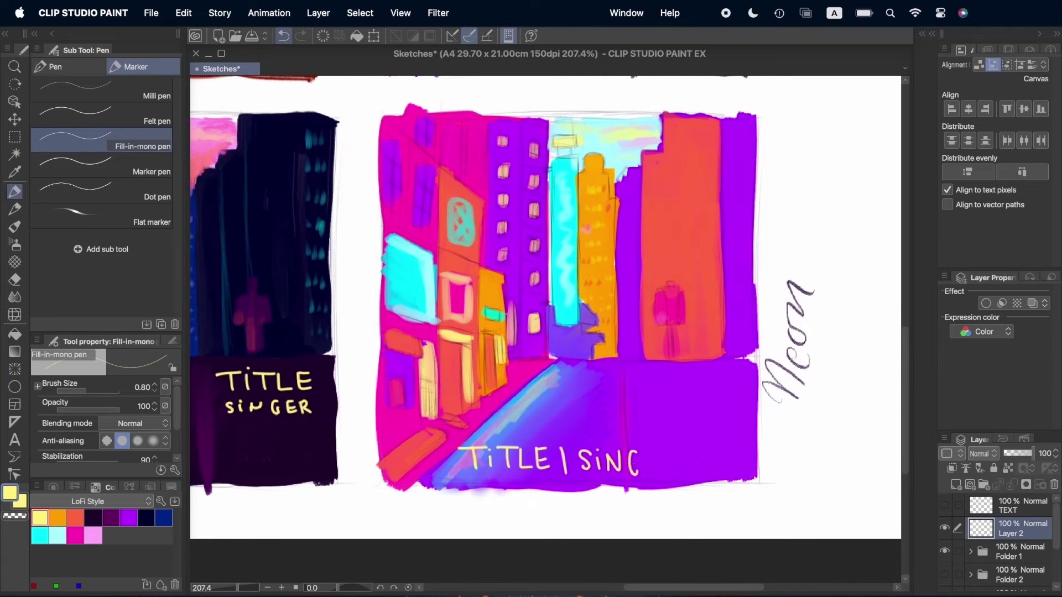
pyautogui.scroll(5, 545, 307)
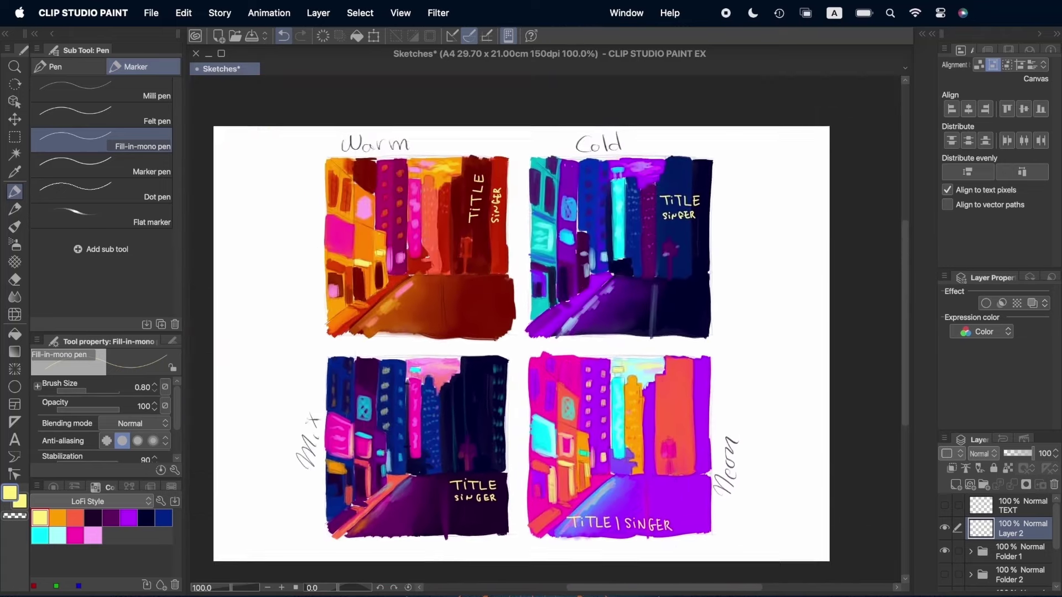